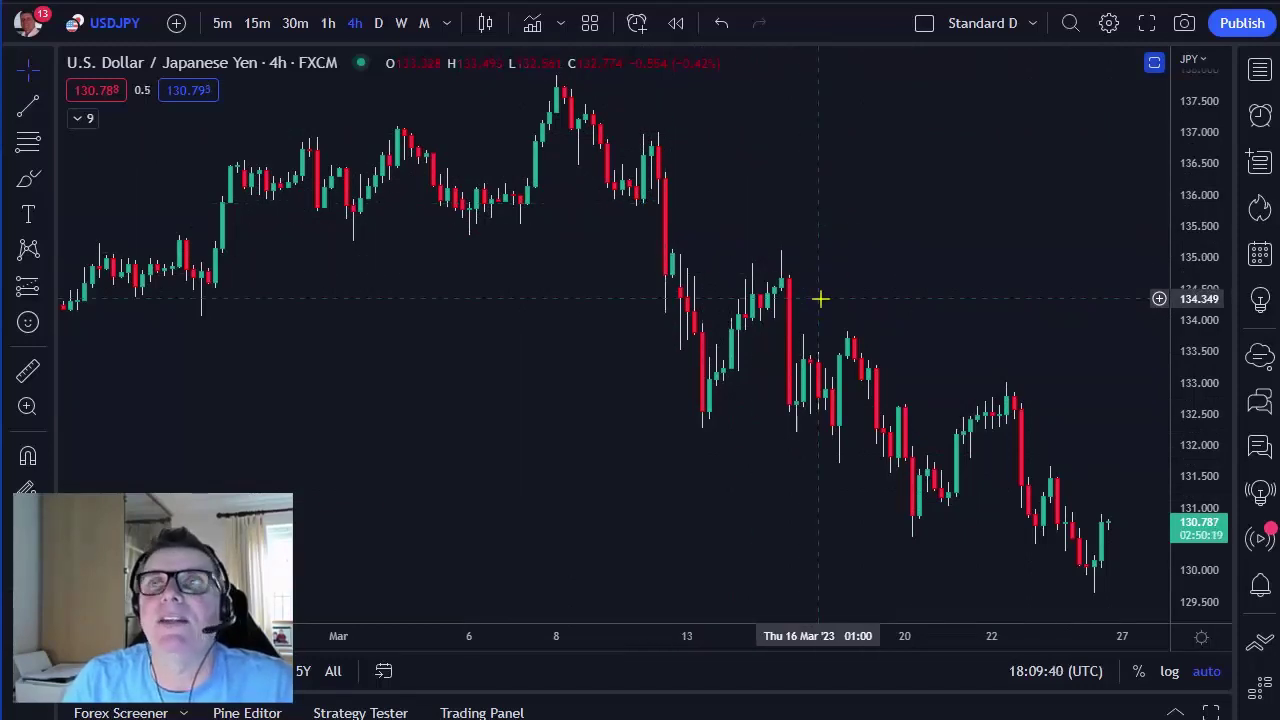
Set the USDJPY chart to the daily timeframe and show the hidden Pivots Traditional Quarterly indicator.
click(380, 24)
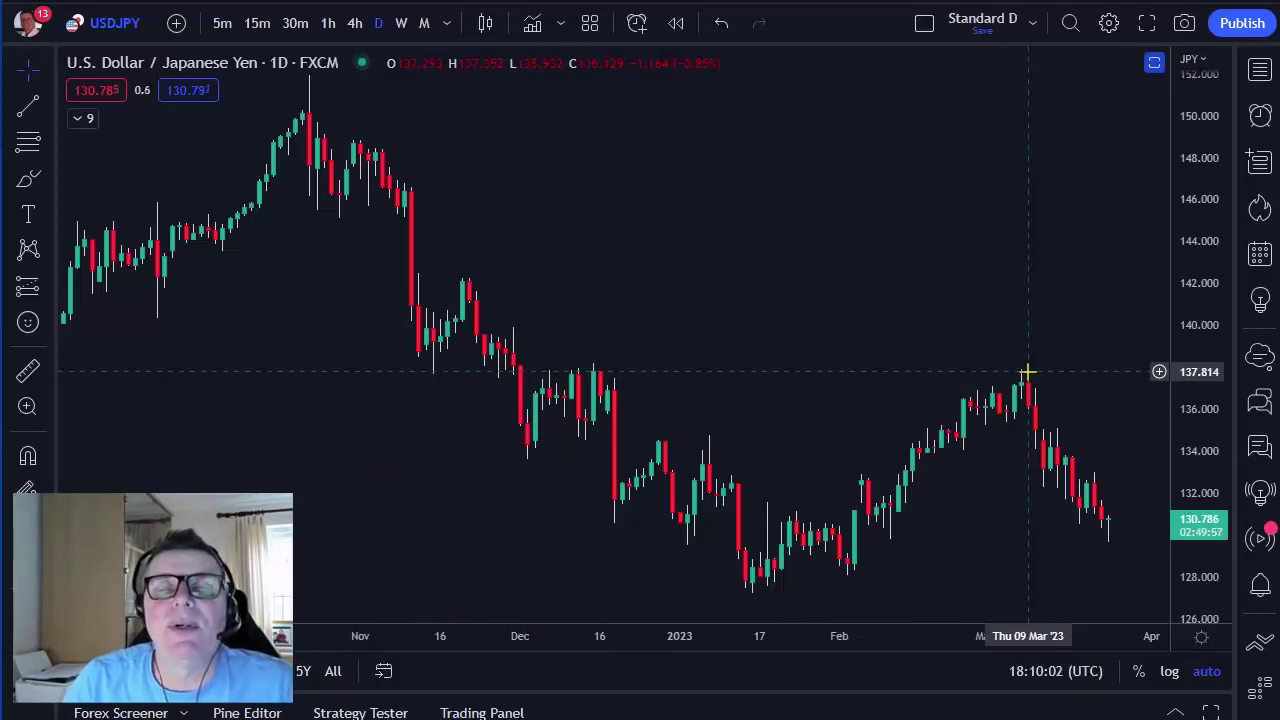
click(85, 124)
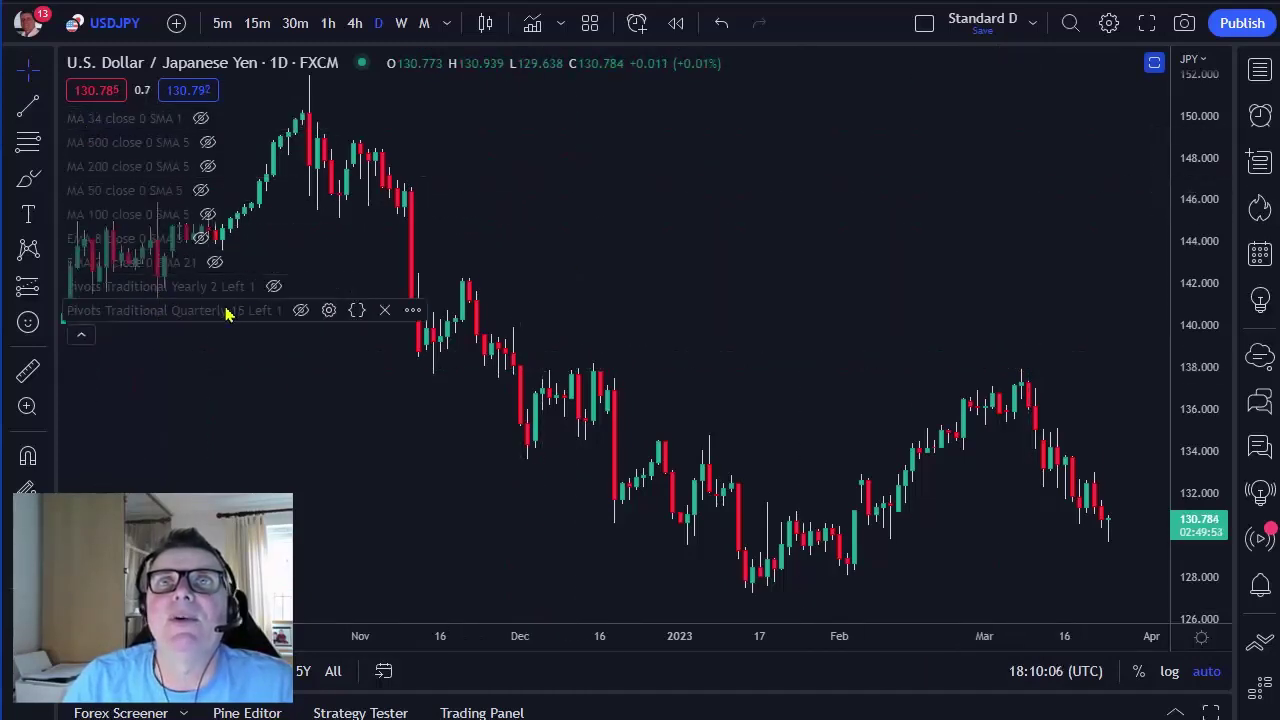
click(302, 311)
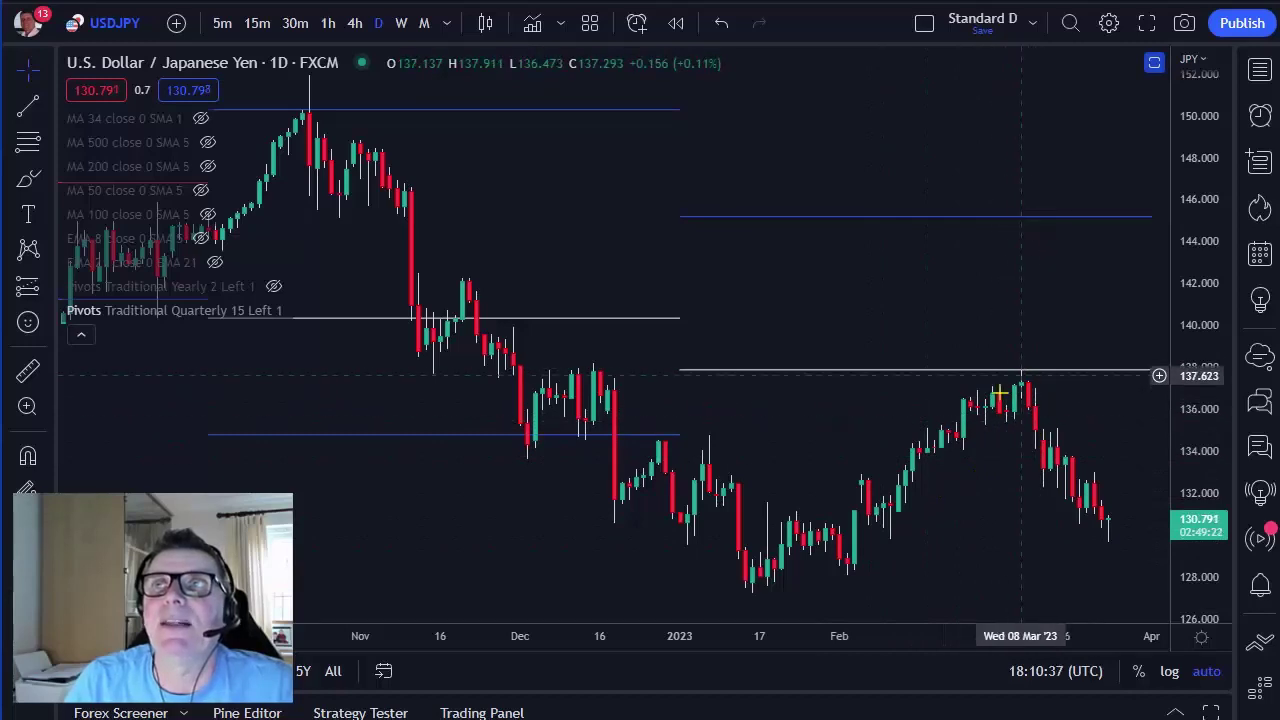
Compare the quarterly pivots on the 4-hour and daily USDJPY charts, including the daily levels below the current price.
click(360, 25)
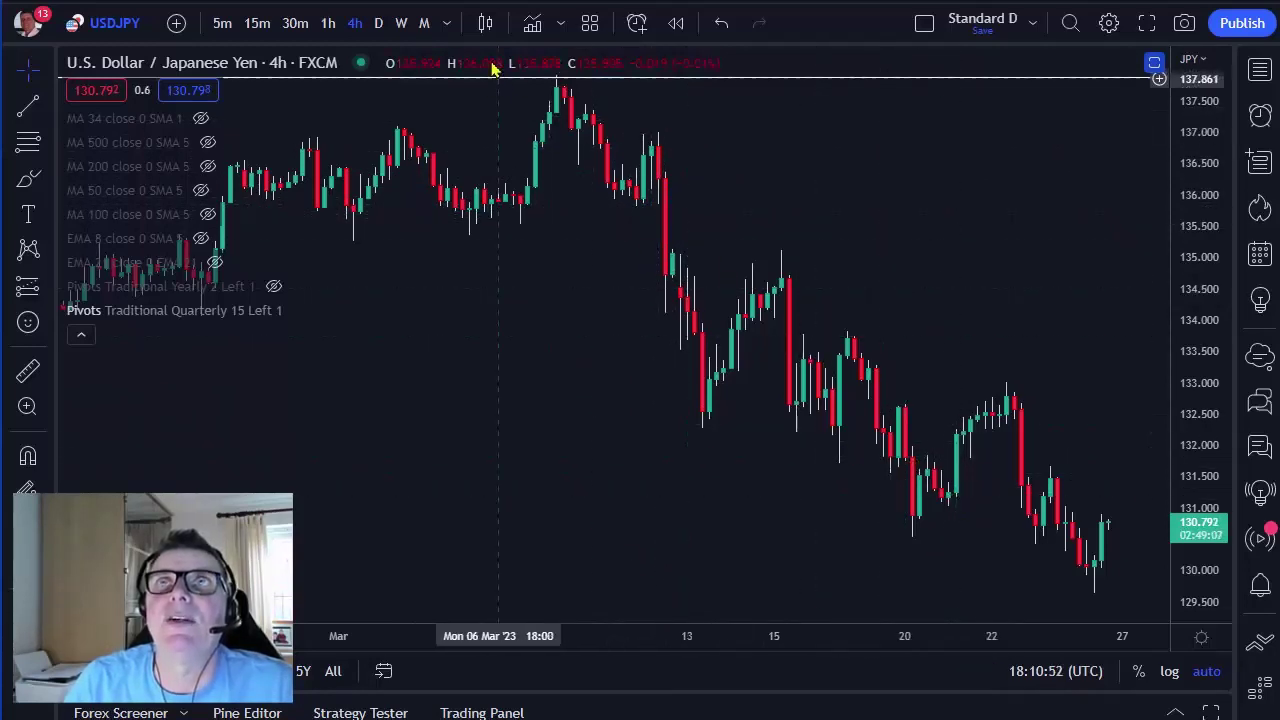
click(381, 25)
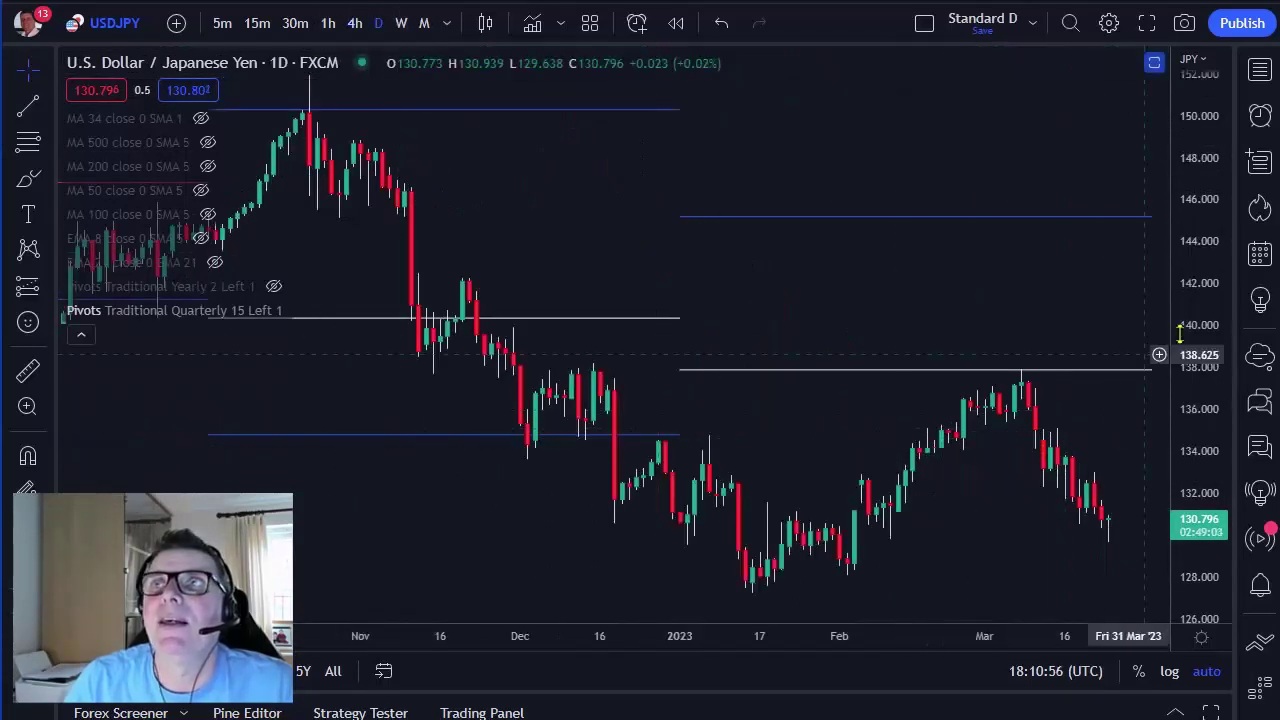
drag(1211, 347, 1205, 430)
drag(1049, 503, 866, 438)
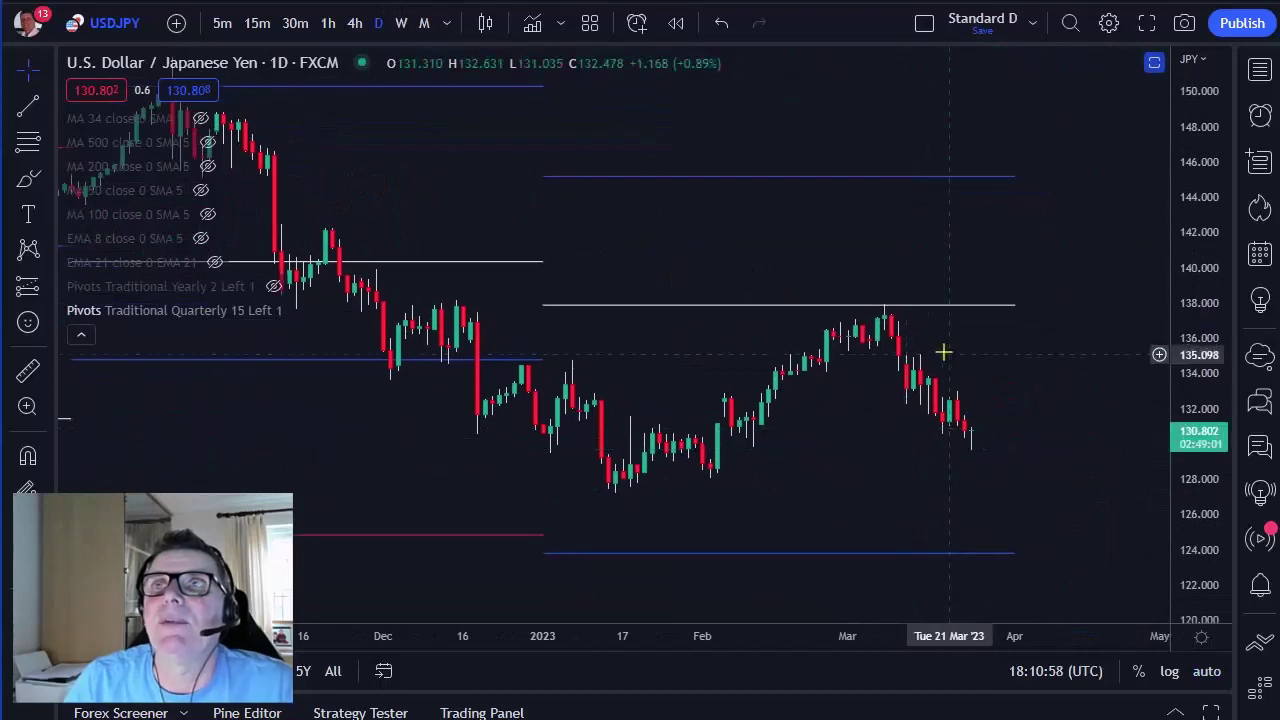
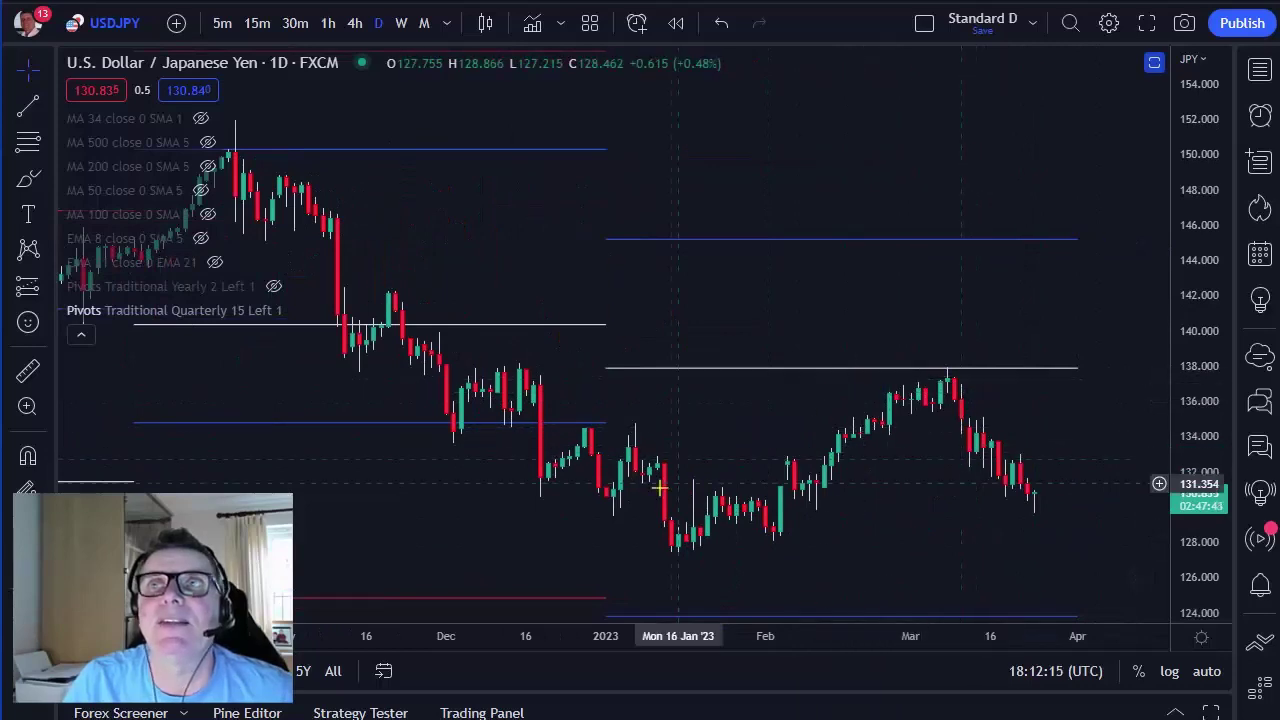
Examine how daily USDJPY candles react at the quarterly pivot levels from mid-2022 to early 2023.
drag(337, 389, 567, 425)
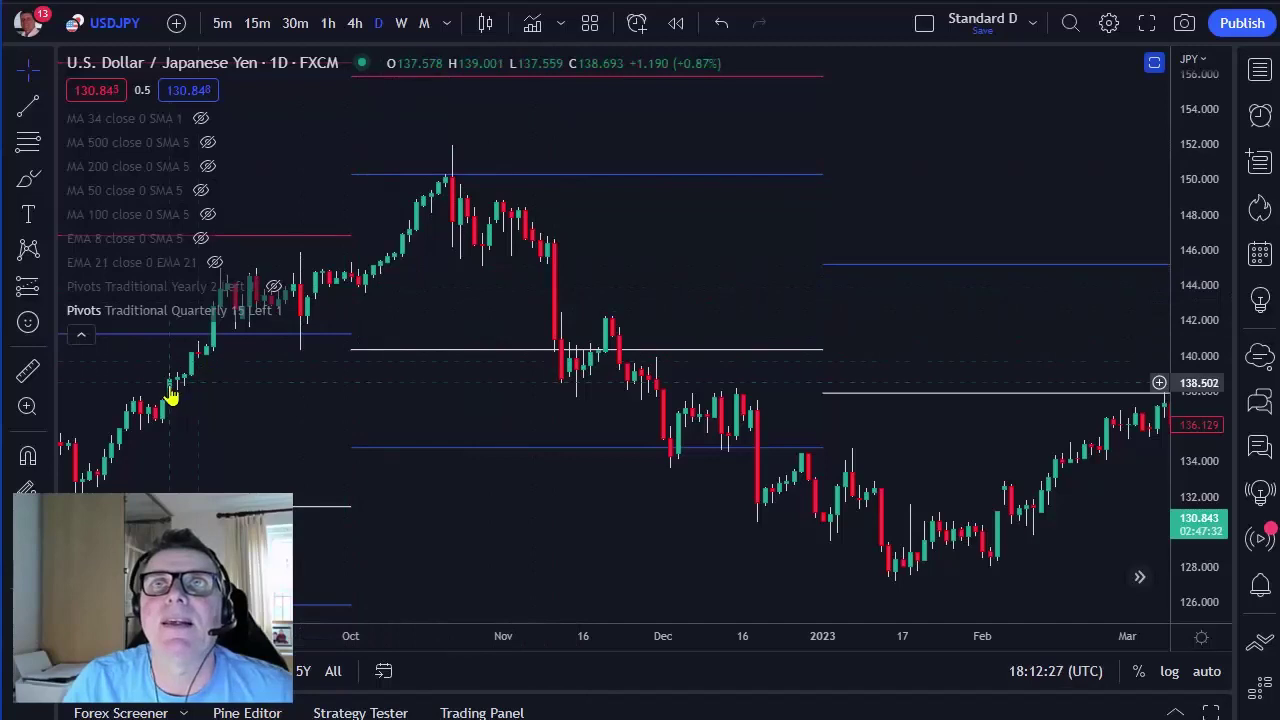
drag(171, 400, 575, 421)
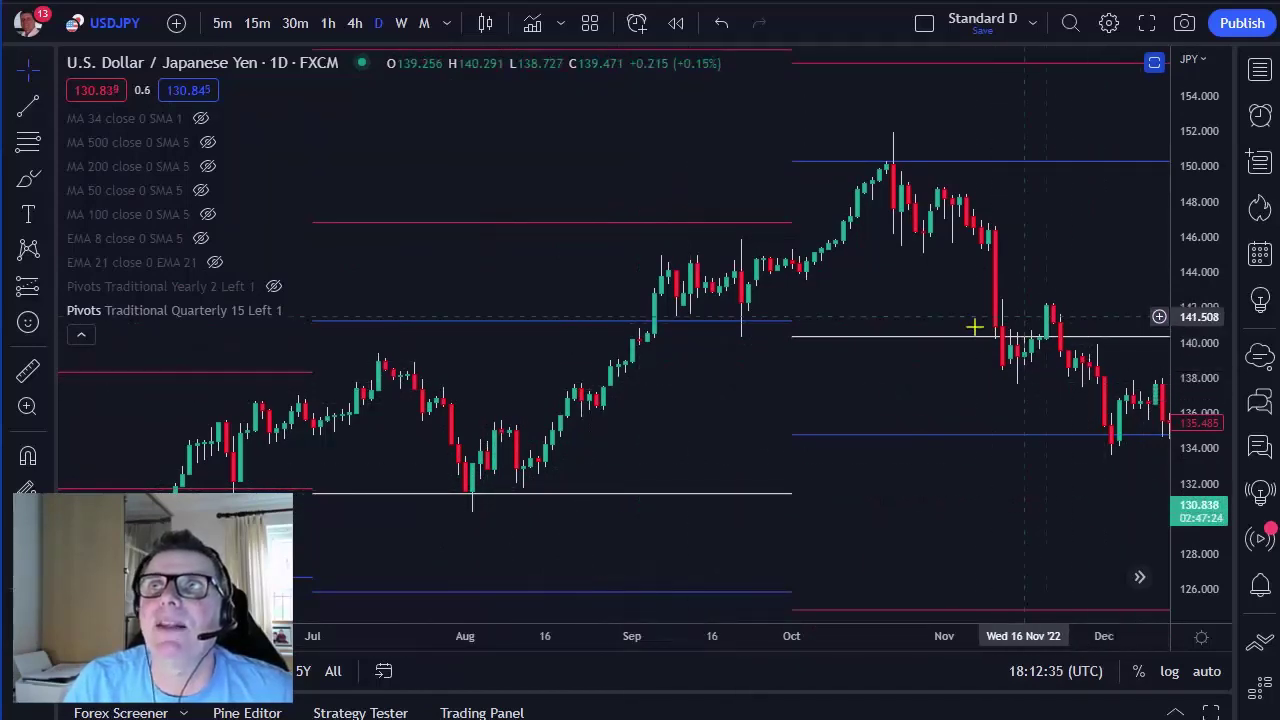
drag(897, 397, 770, 393)
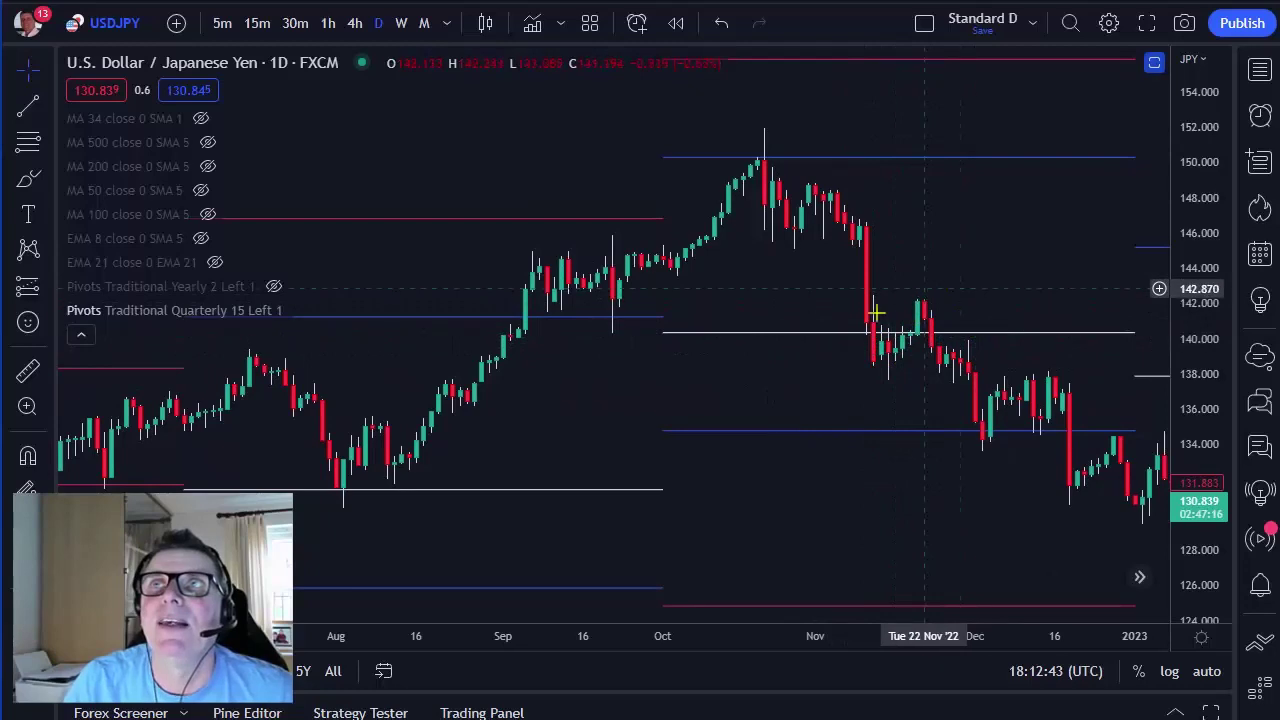
drag(800, 380, 731, 376)
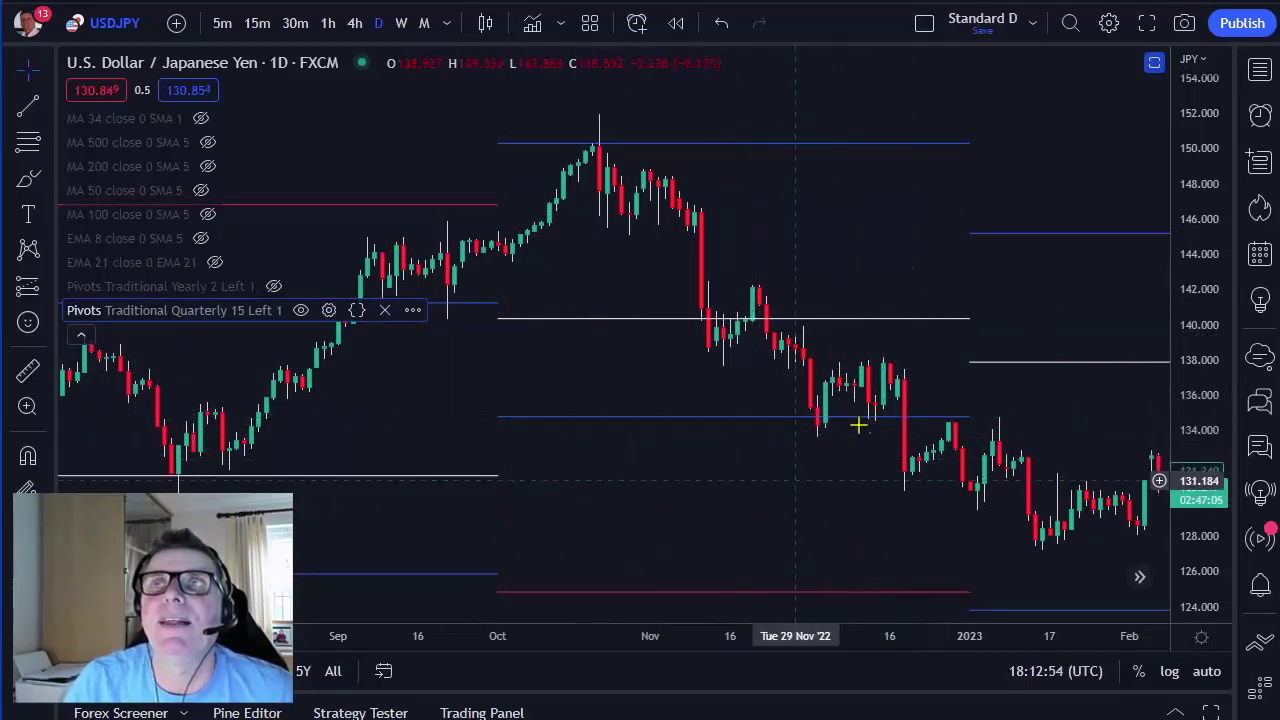
scroll(863, 429, left, 5)
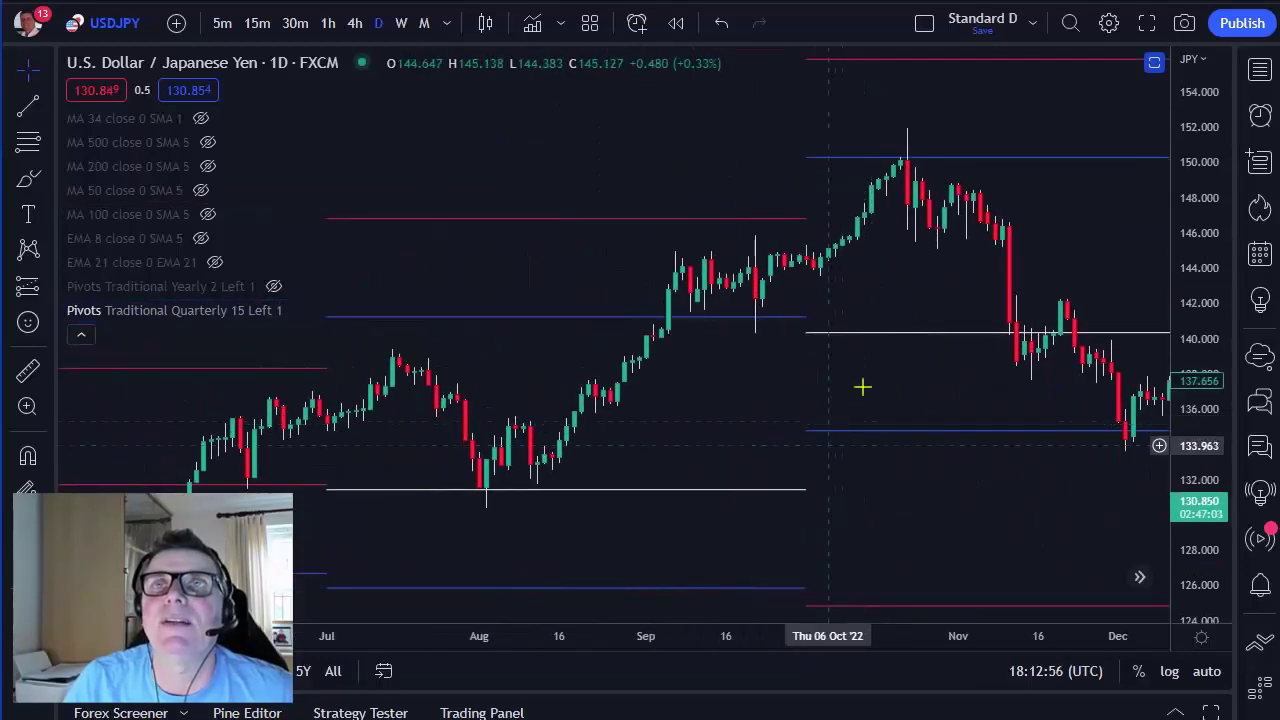
Set USDJPY to the weekly timeframe, return to the latest bars and auto-fit the price scale to review the quarterly pivots.
click(402, 24)
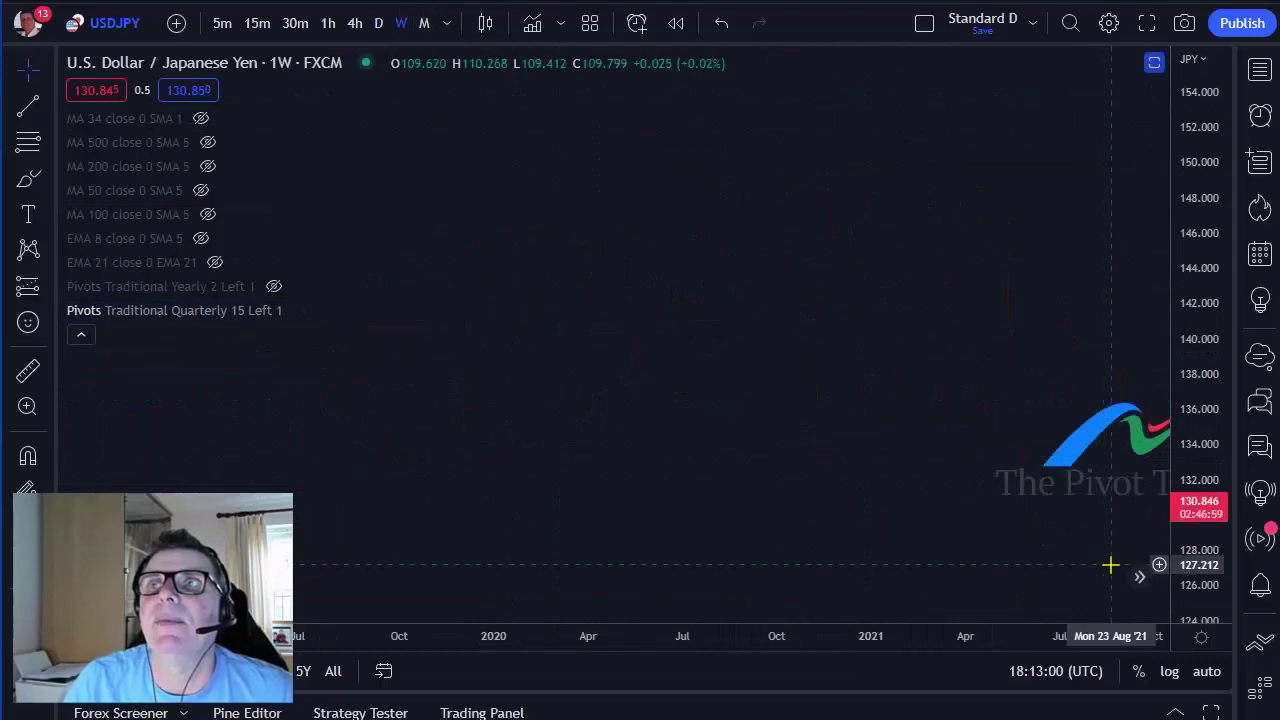
click(1142, 578)
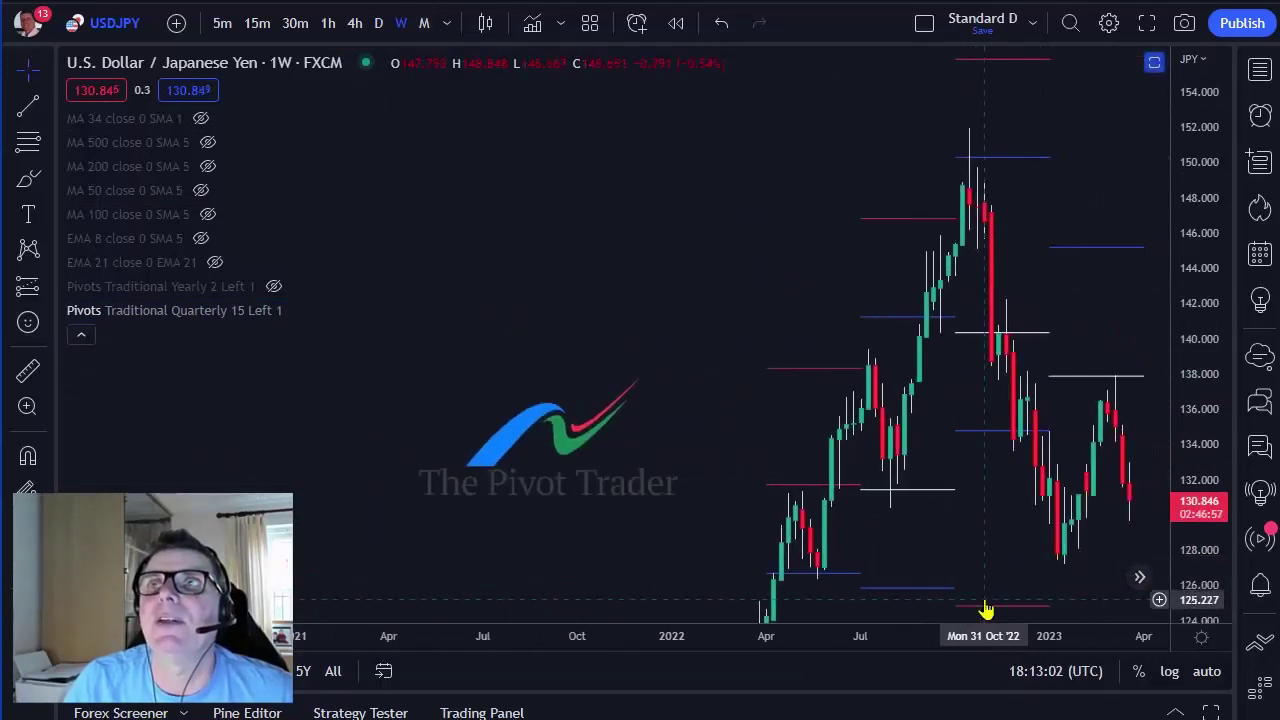
double_click(1190, 345)
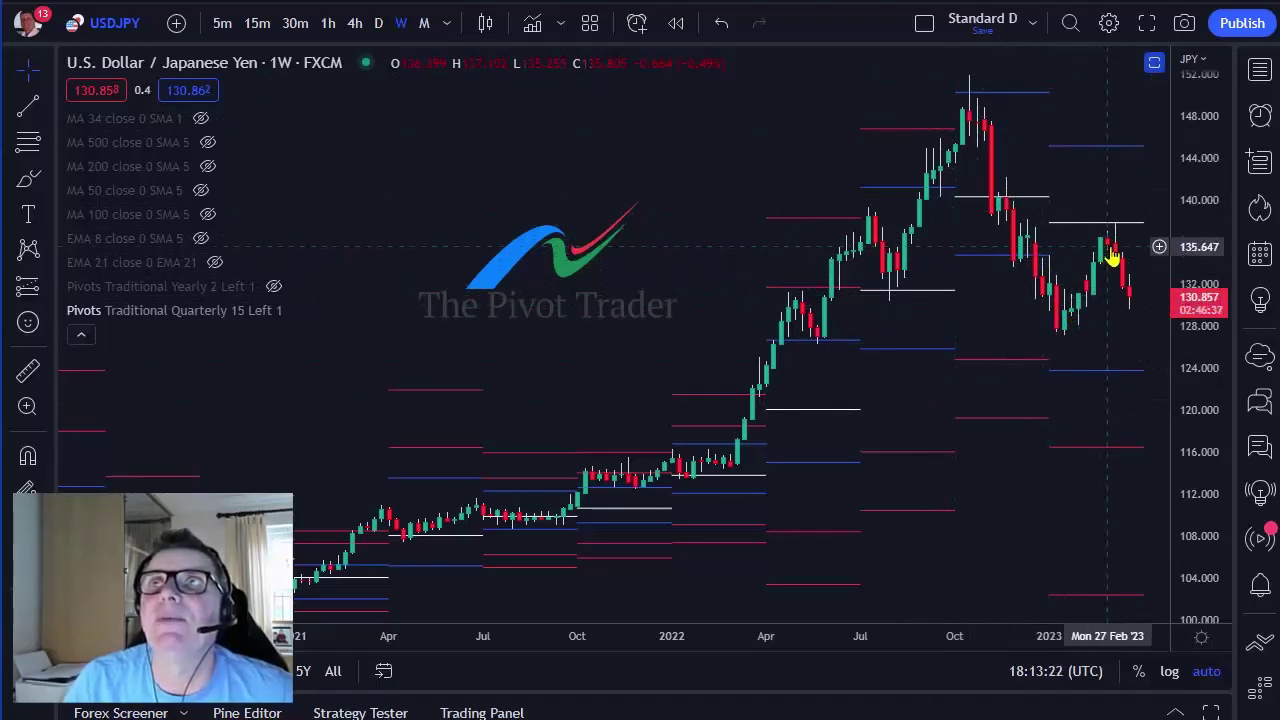
scroll(1113, 255, up, 3)
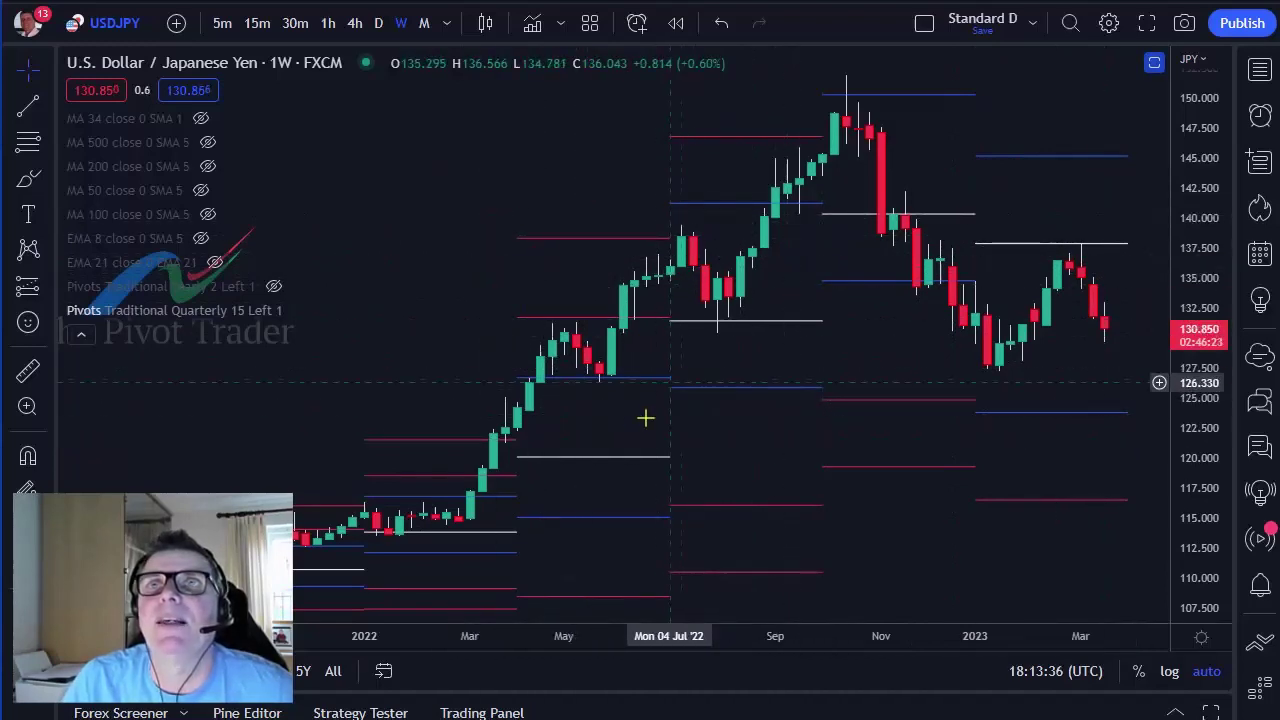
scroll(638, 431, down, 3)
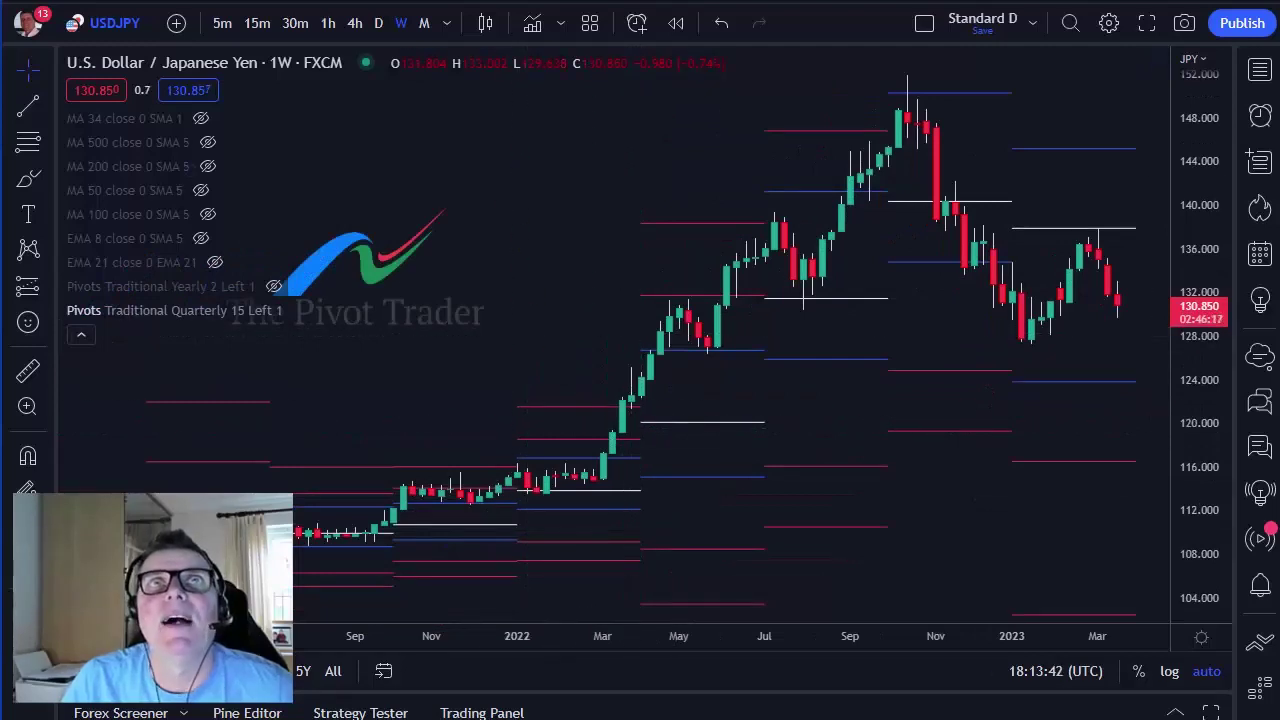
Bring up GBPUSD, inspect its 2021 weekly pivots, and switch to the daily timeframe to review the quarterly levels through 2022.
key(space)
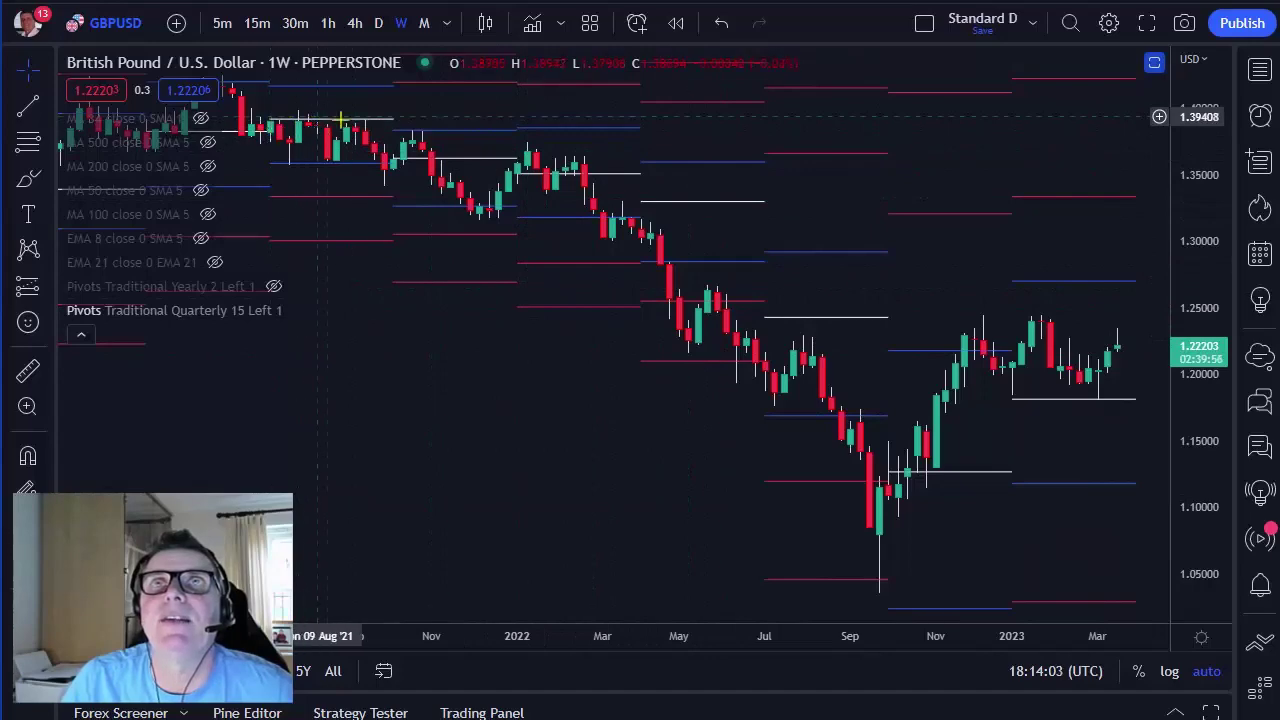
drag(511, 488, 749, 163)
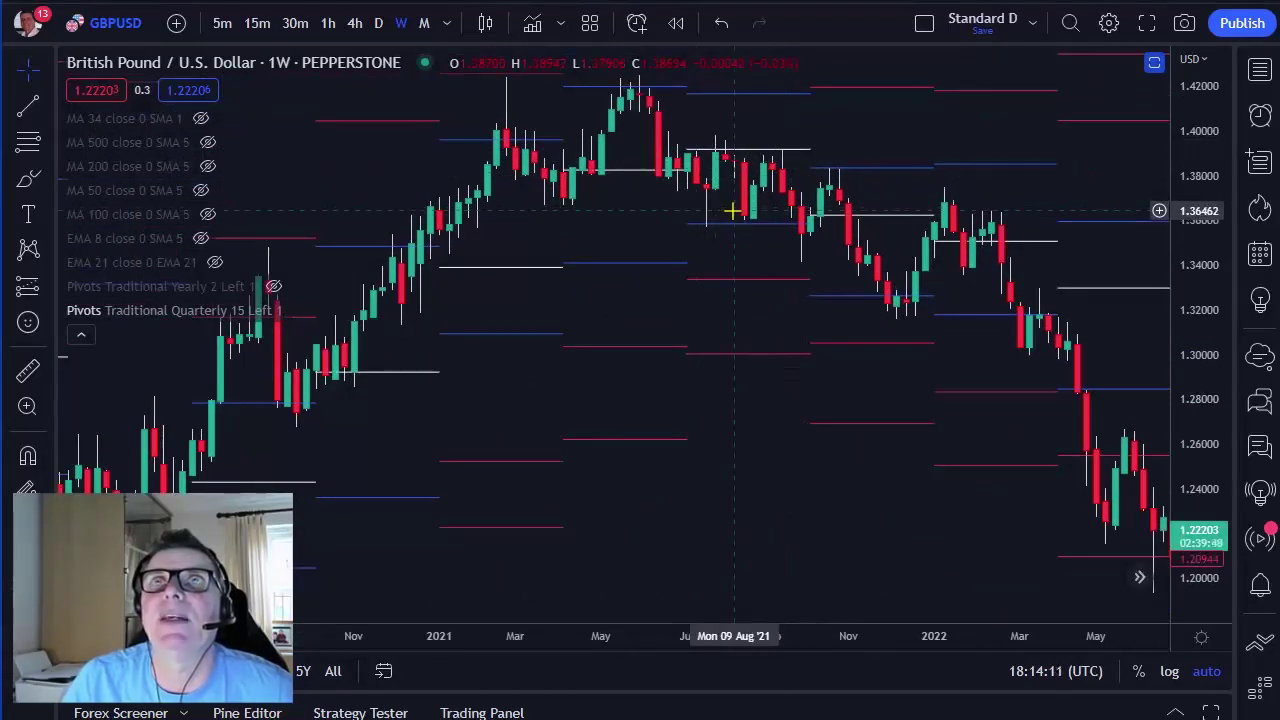
click(378, 23)
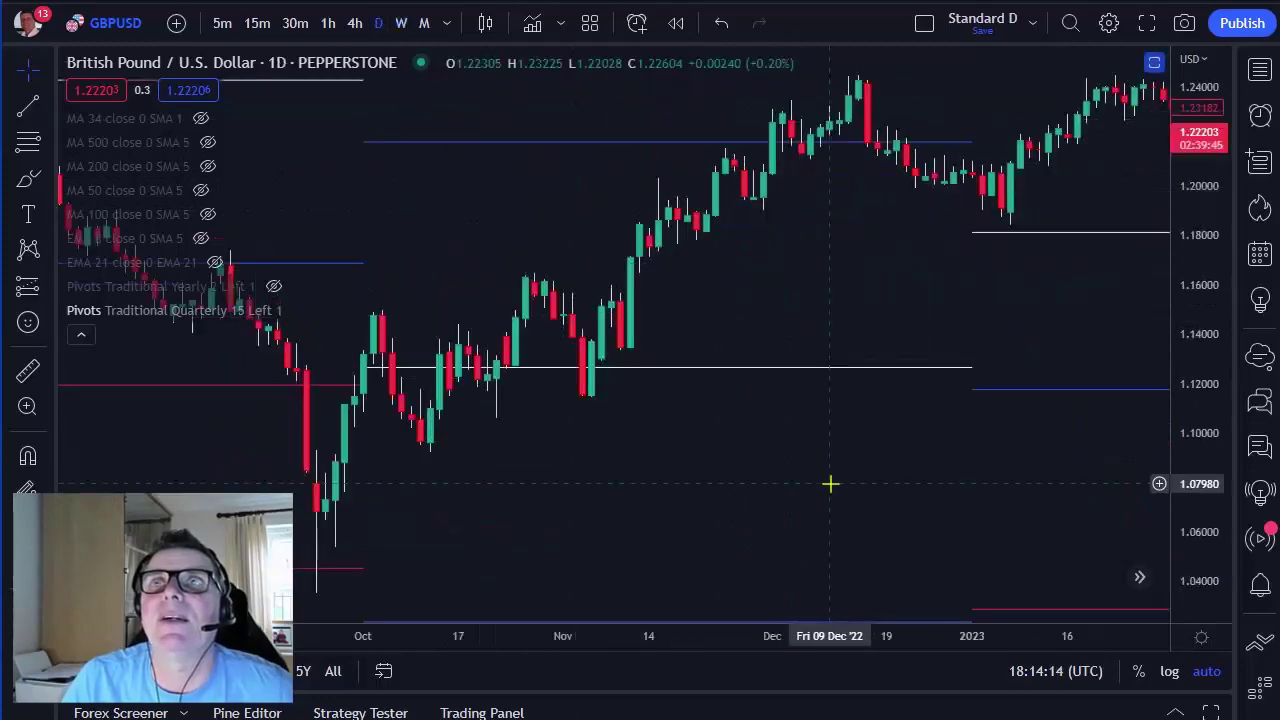
scroll(817, 543, down, 3)
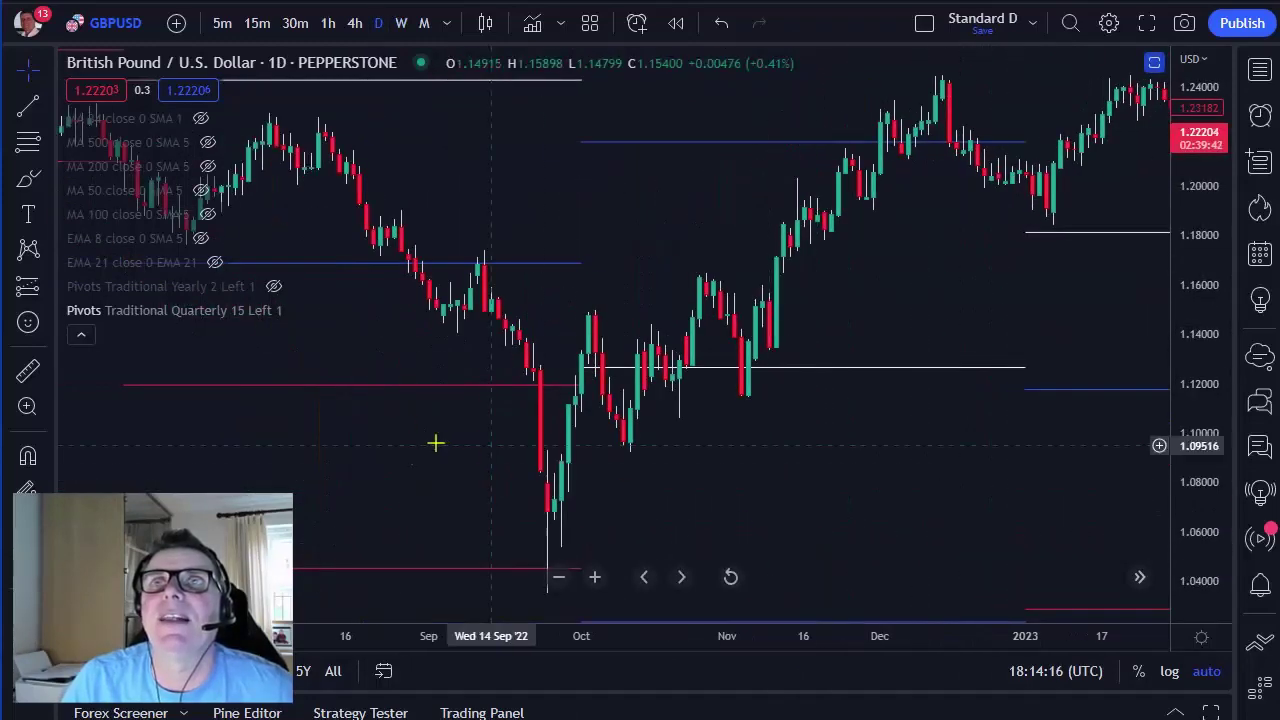
drag(436, 443, 951, 529)
drag(609, 477, 983, 537)
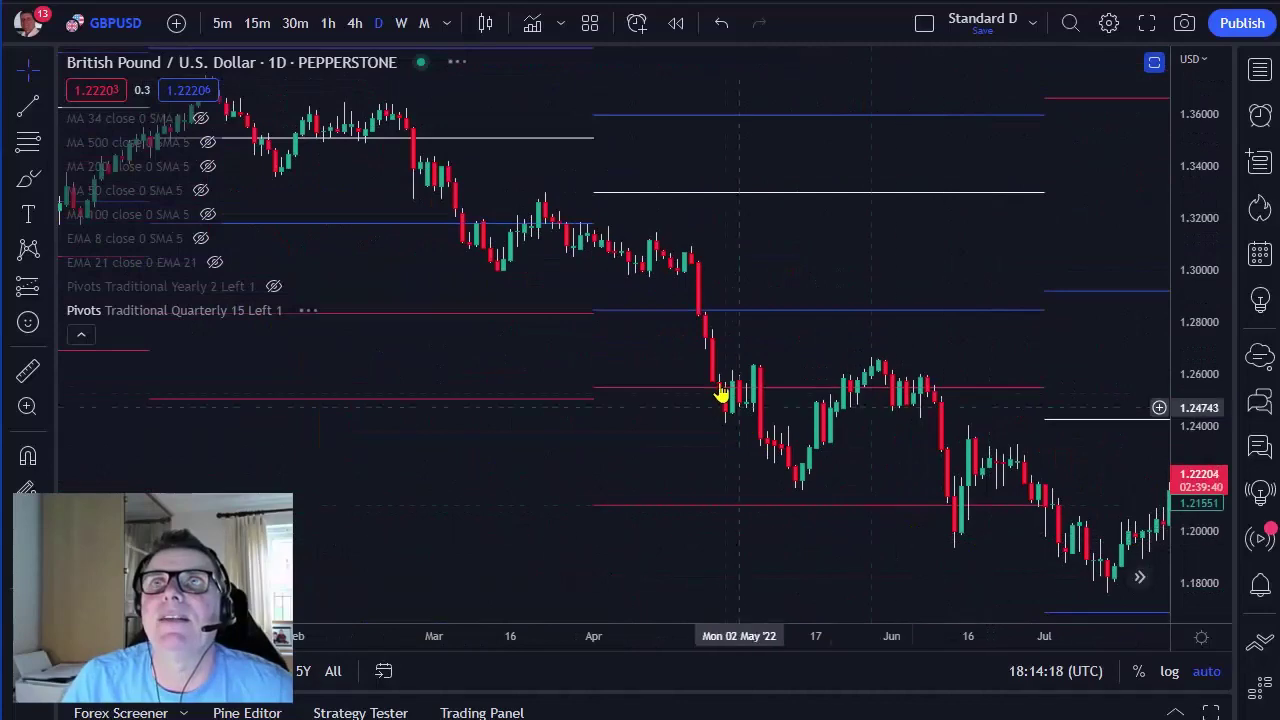
drag(509, 343, 789, 323)
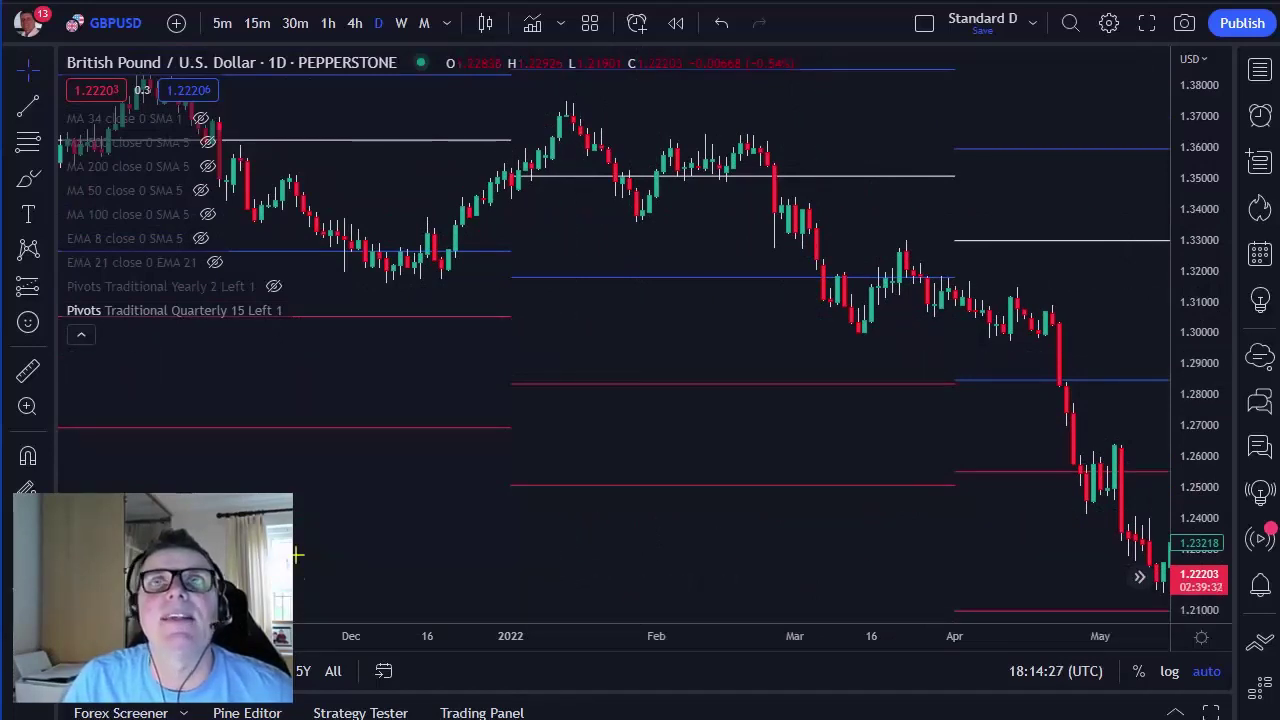
Bring up the Tesla (TSLA) daily chart and follow its quarterly pivots from early 2022 to the latest 2023 bars.
key(space)
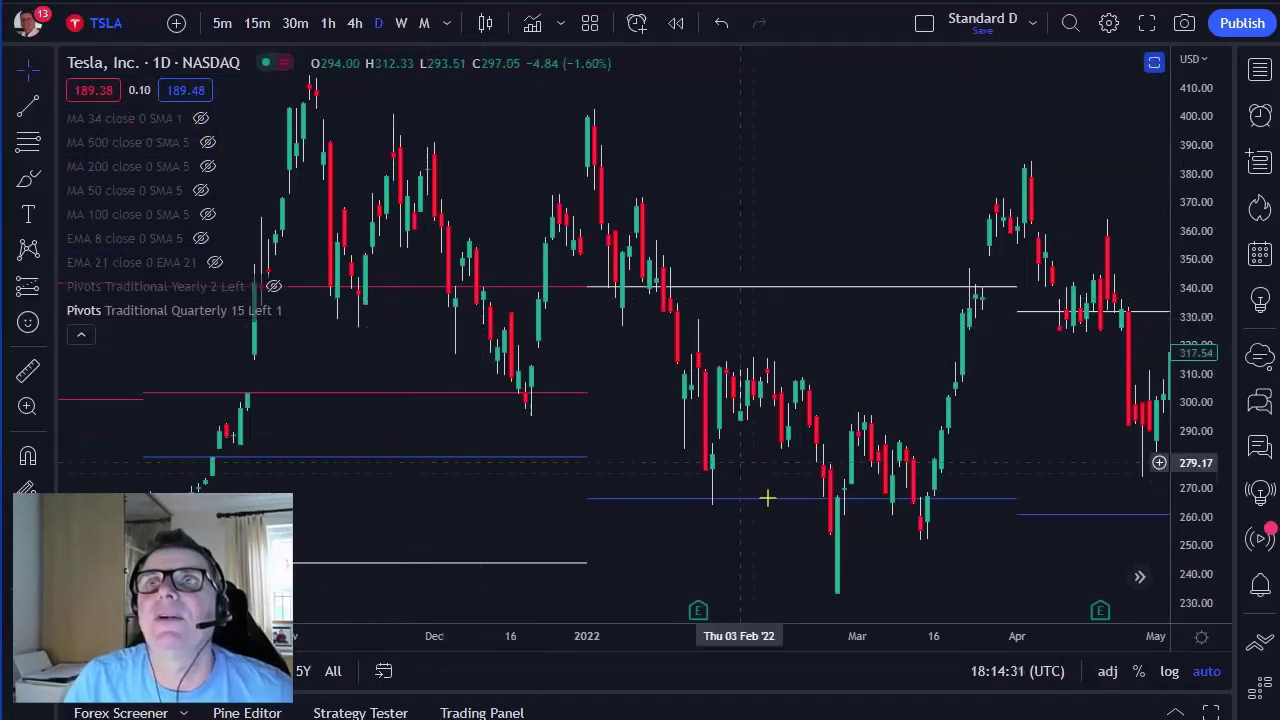
drag(850, 584, 466, 537)
drag(846, 530, 380, 528)
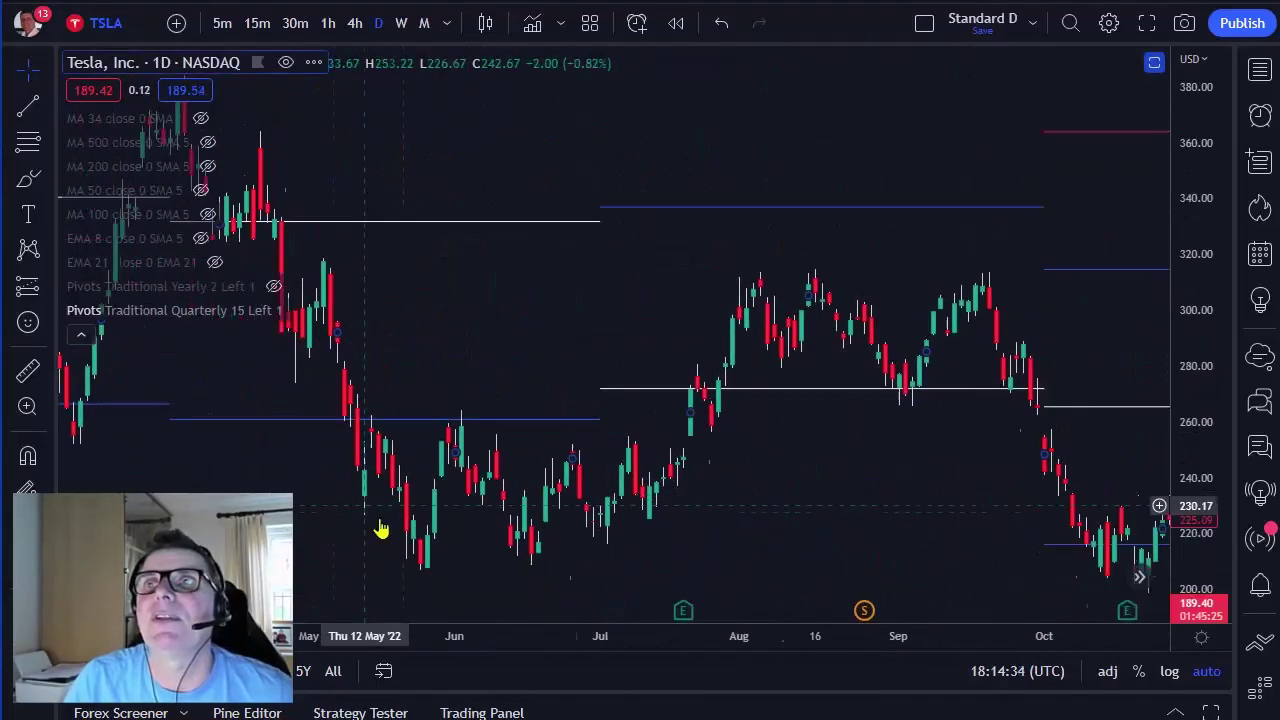
drag(846, 509, 377, 491)
drag(792, 509, 451, 523)
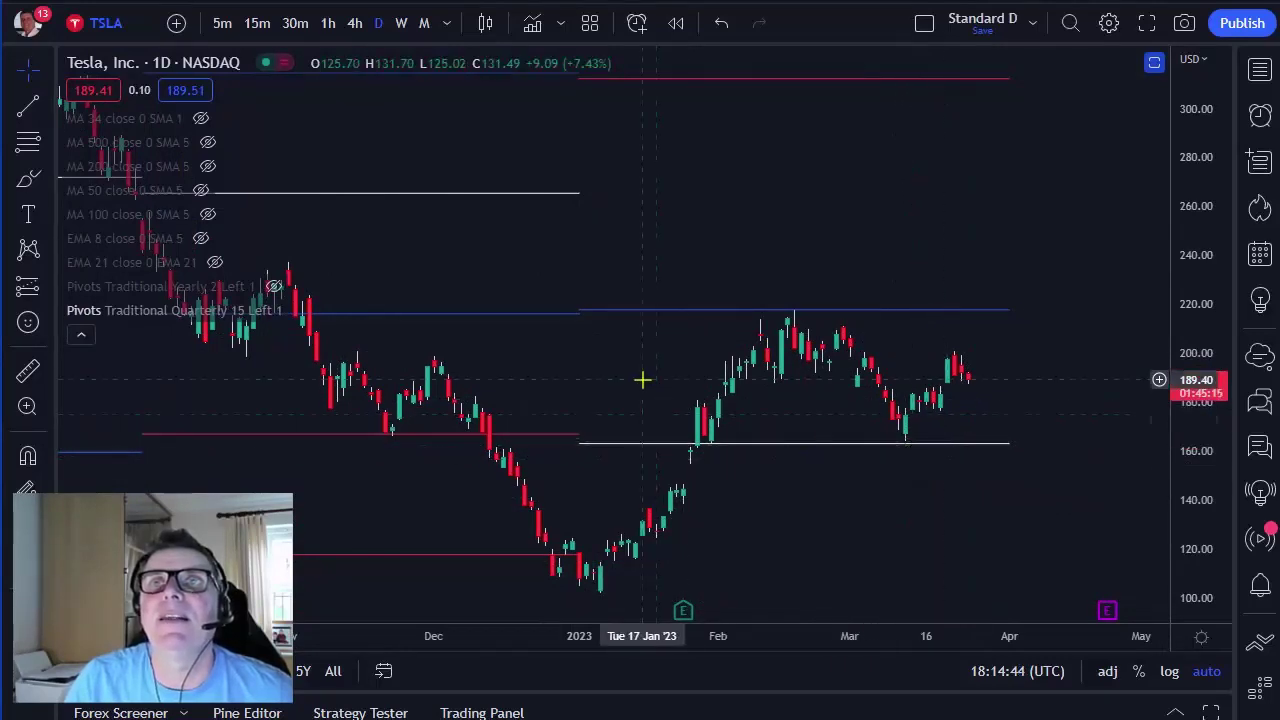
Trace Tesla's daily price reactions at the quarterly pivots back from 2023 to autumn 2021.
drag(643, 377, 1120, 420)
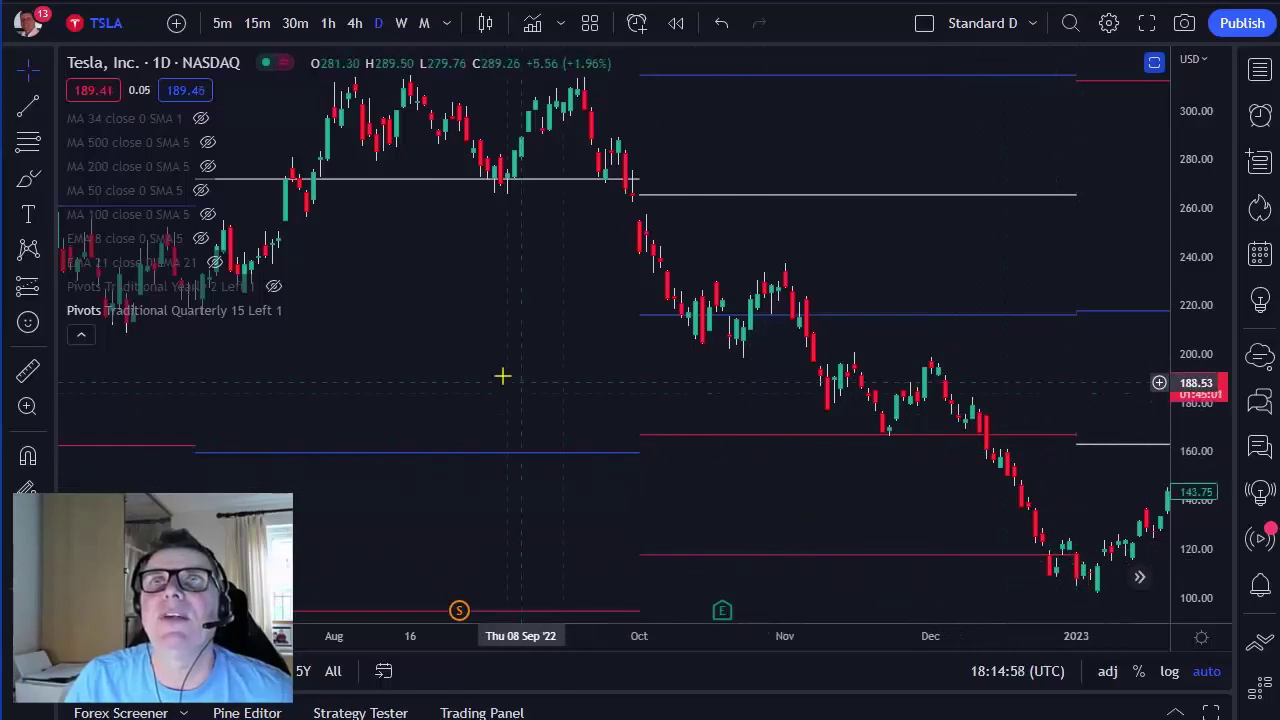
drag(500, 374, 971, 503)
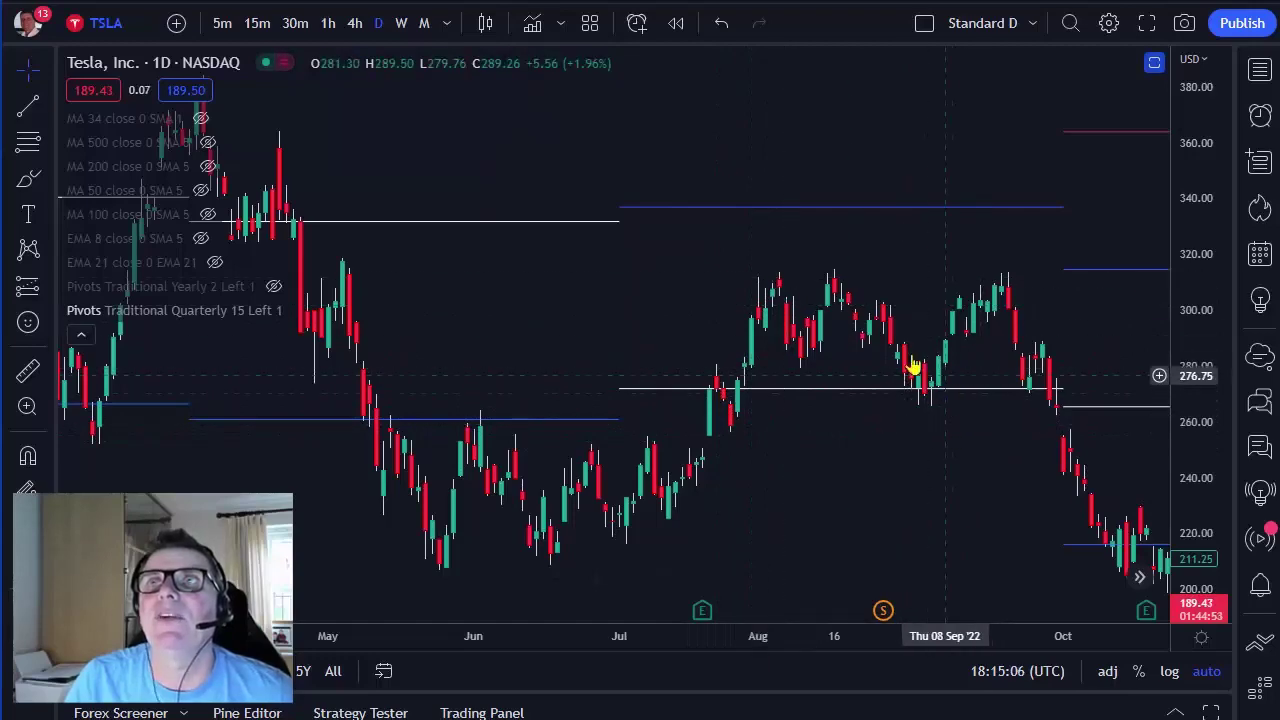
drag(612, 360, 1003, 403)
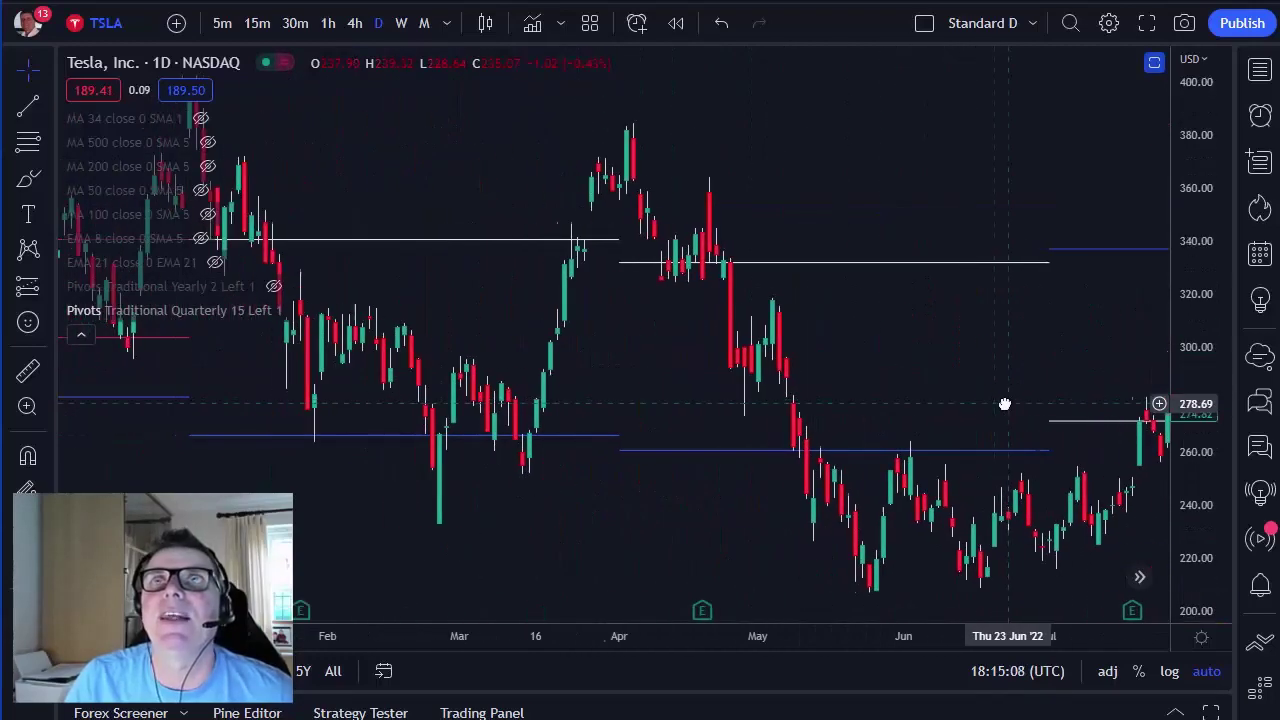
drag(697, 383, 1085, 440)
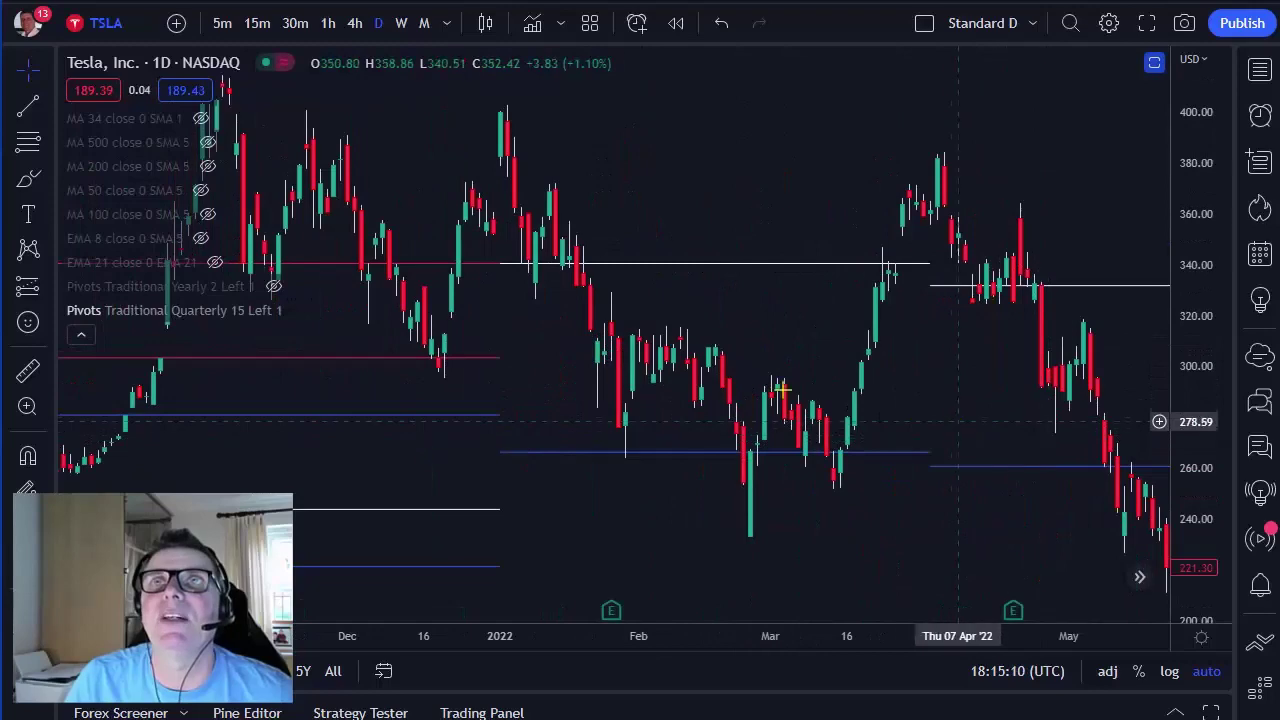
drag(470, 412, 988, 438)
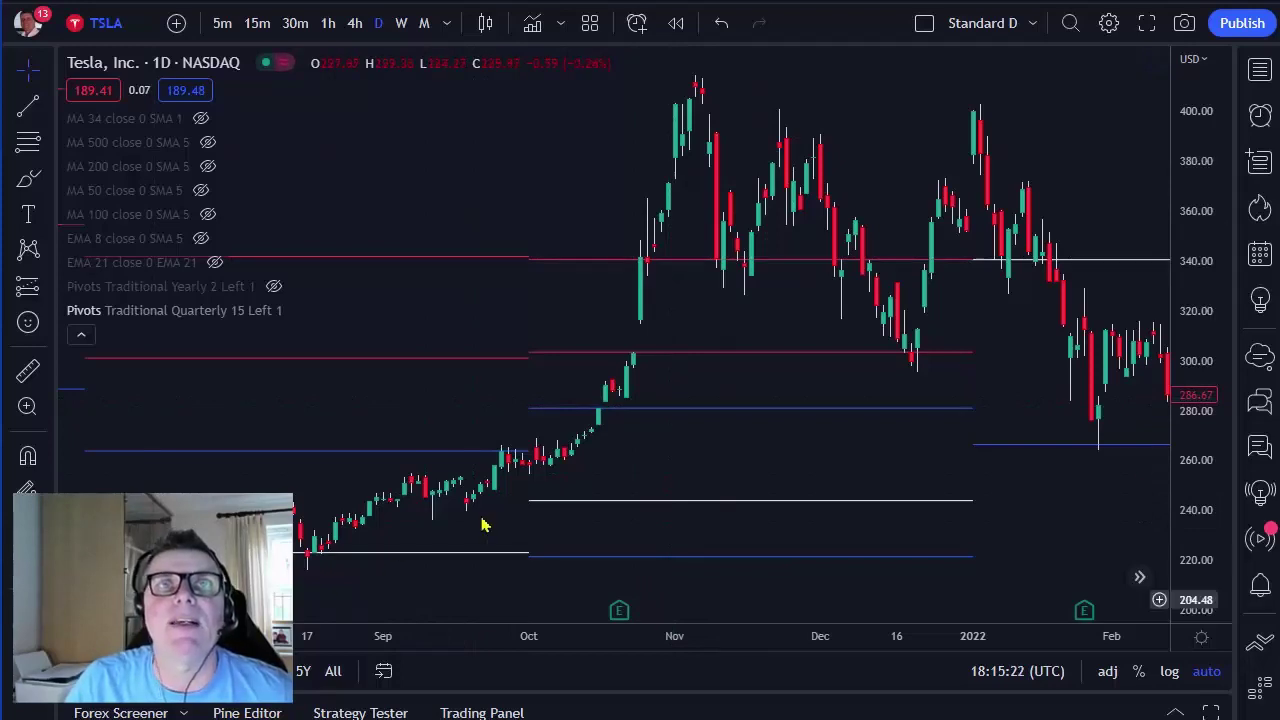
Bring up the Alphabet (GOOG) daily chart and review price against its earlier quarterly pivots.
key(space)
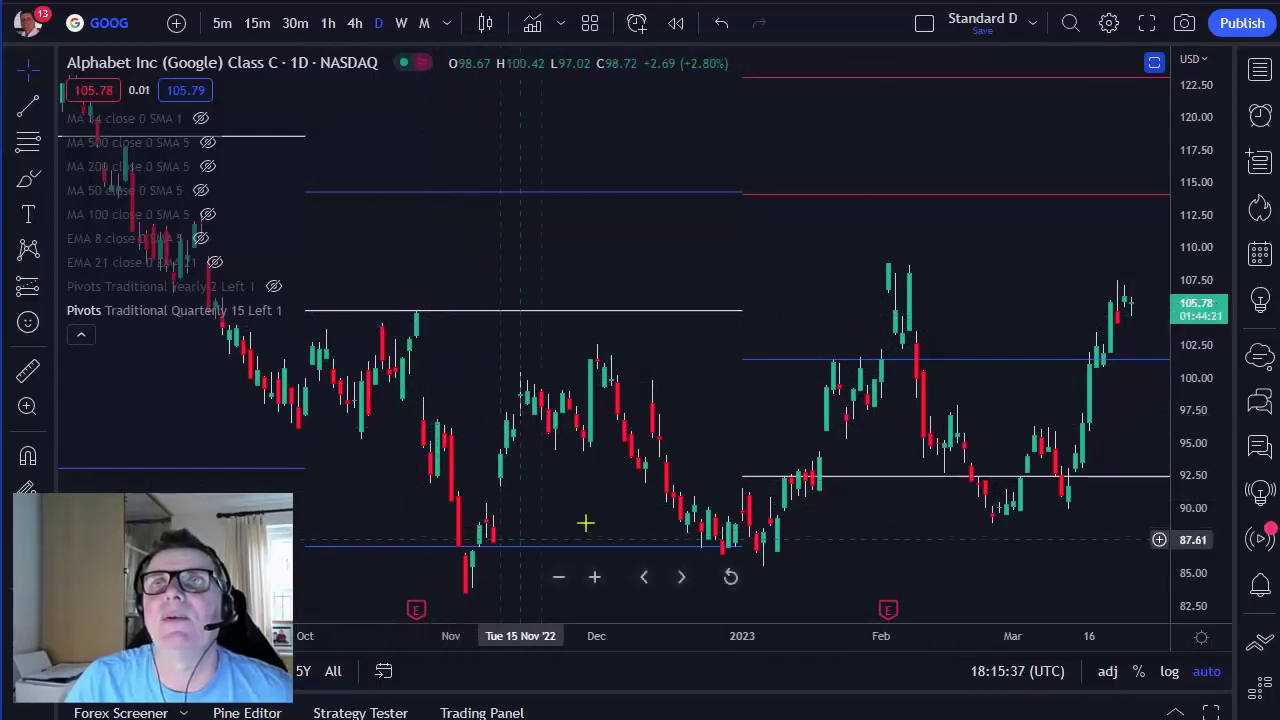
drag(598, 499, 863, 494)
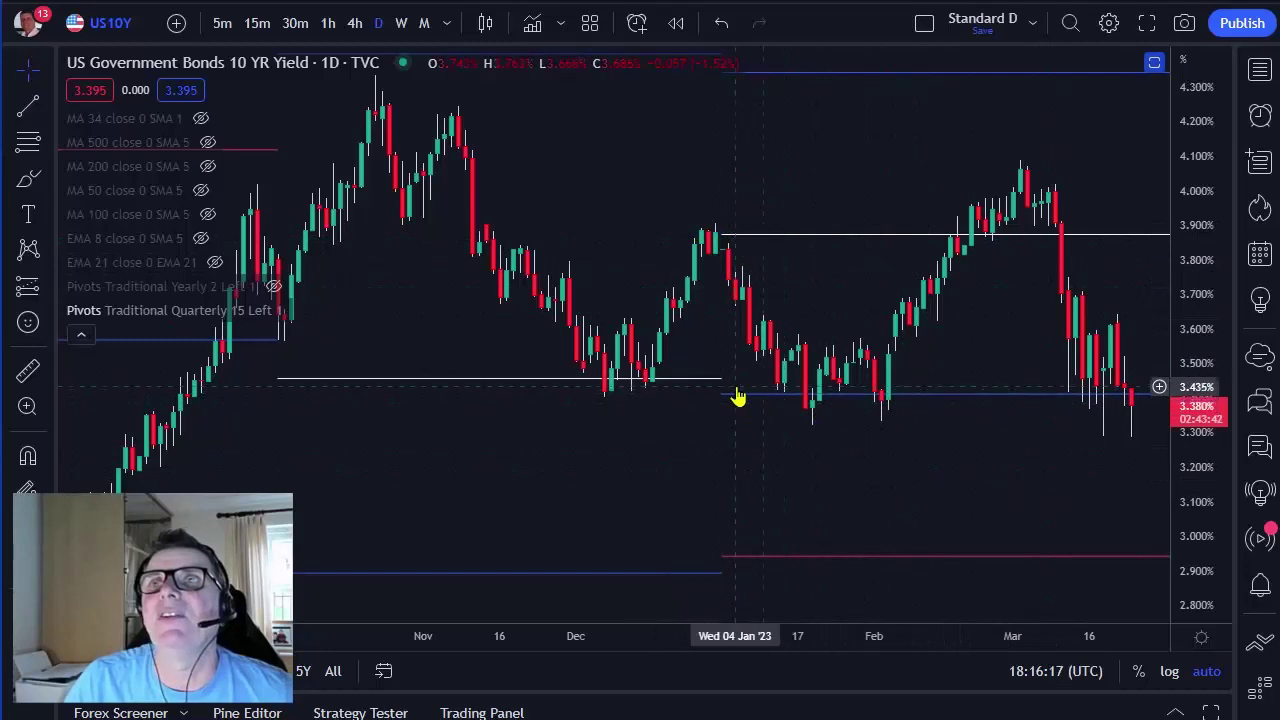
Review the quarterly pivots on the US10Y daily chart, from the latest 2023 bars back to autumn 2022.
drag(942, 438, 737, 434)
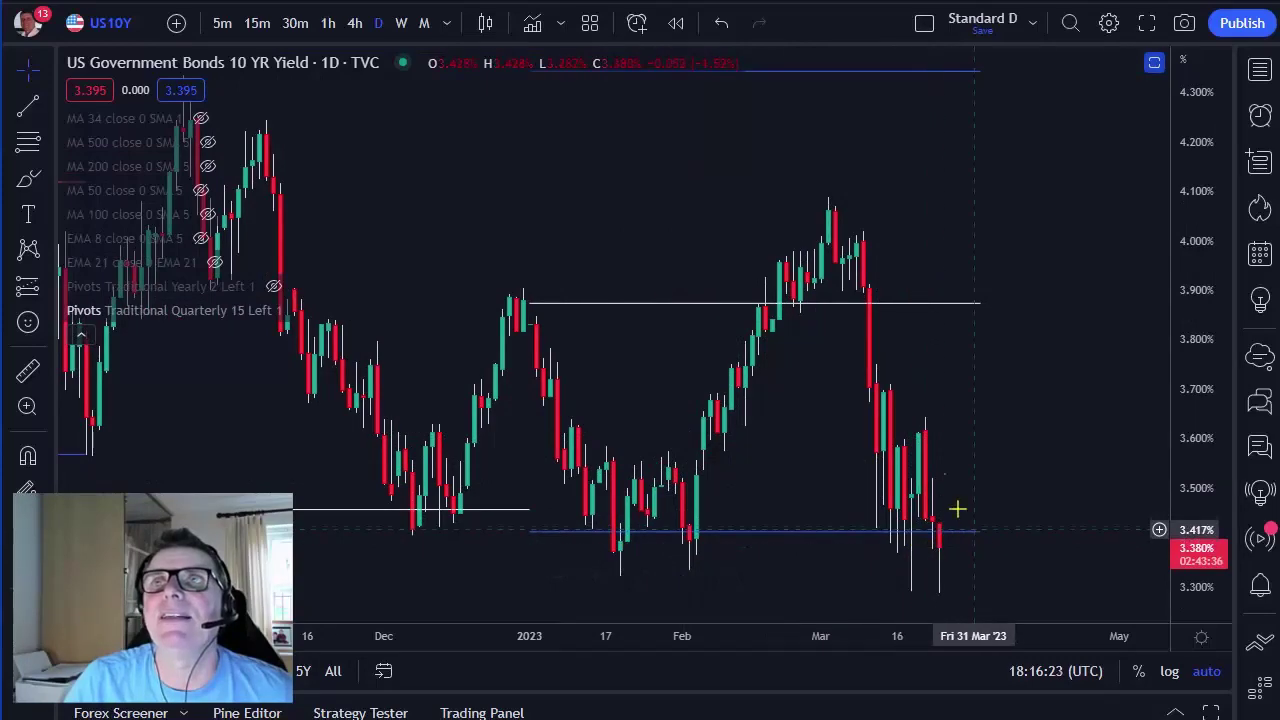
drag(546, 303, 966, 344)
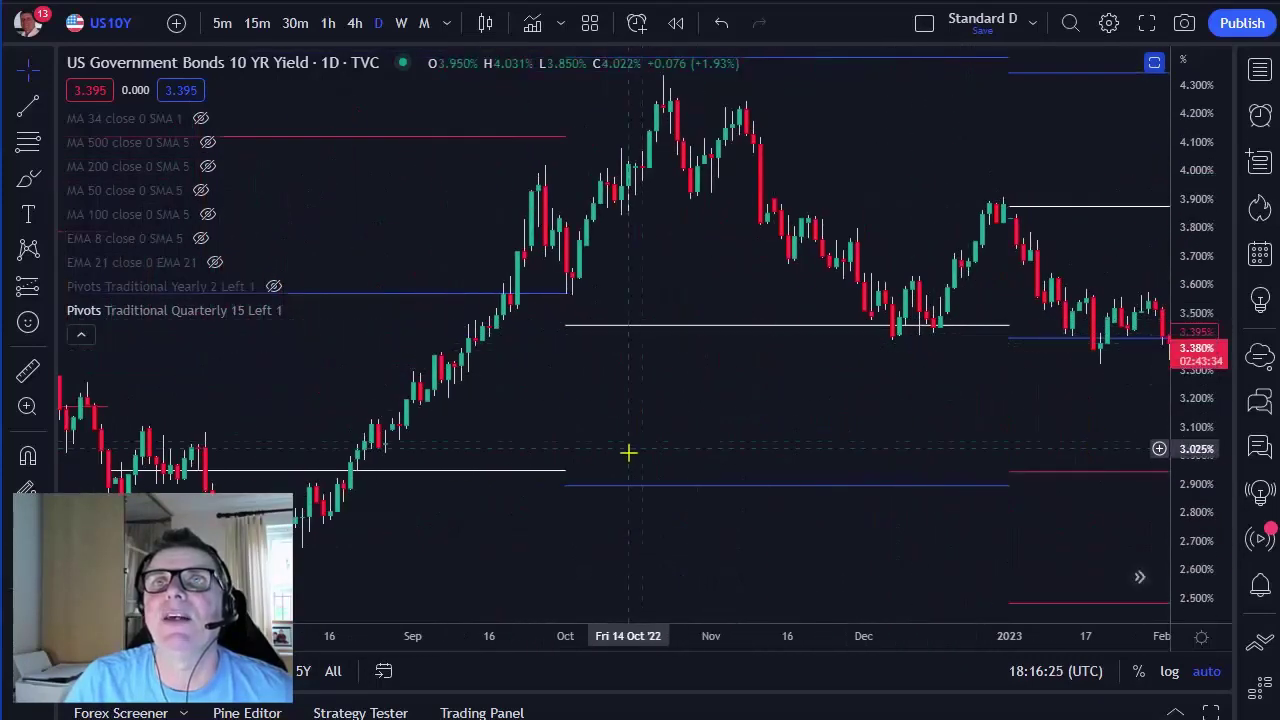
Check the latest US10Y bars at the quarterly pivots and review the Dollar Index futures (DX1!) daily pivots from 2023 back to June 2022.
scroll(629, 451, right, 10)
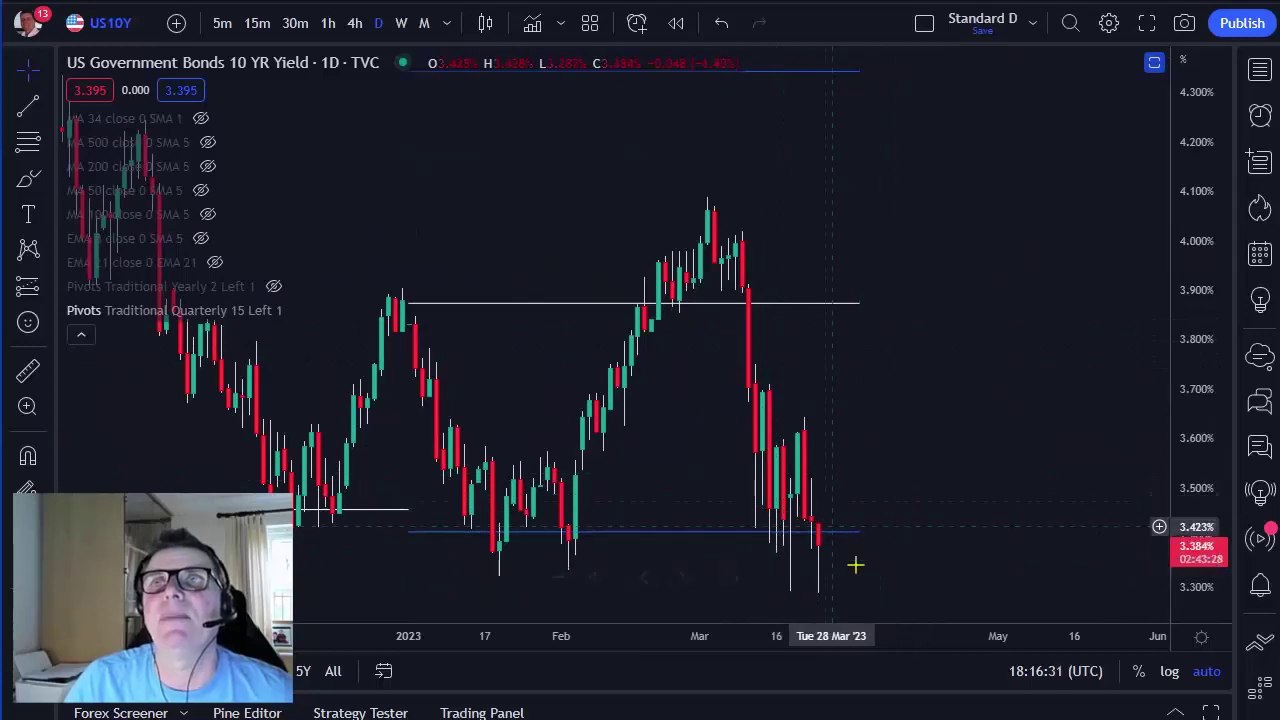
scroll(820, 269, left, 5)
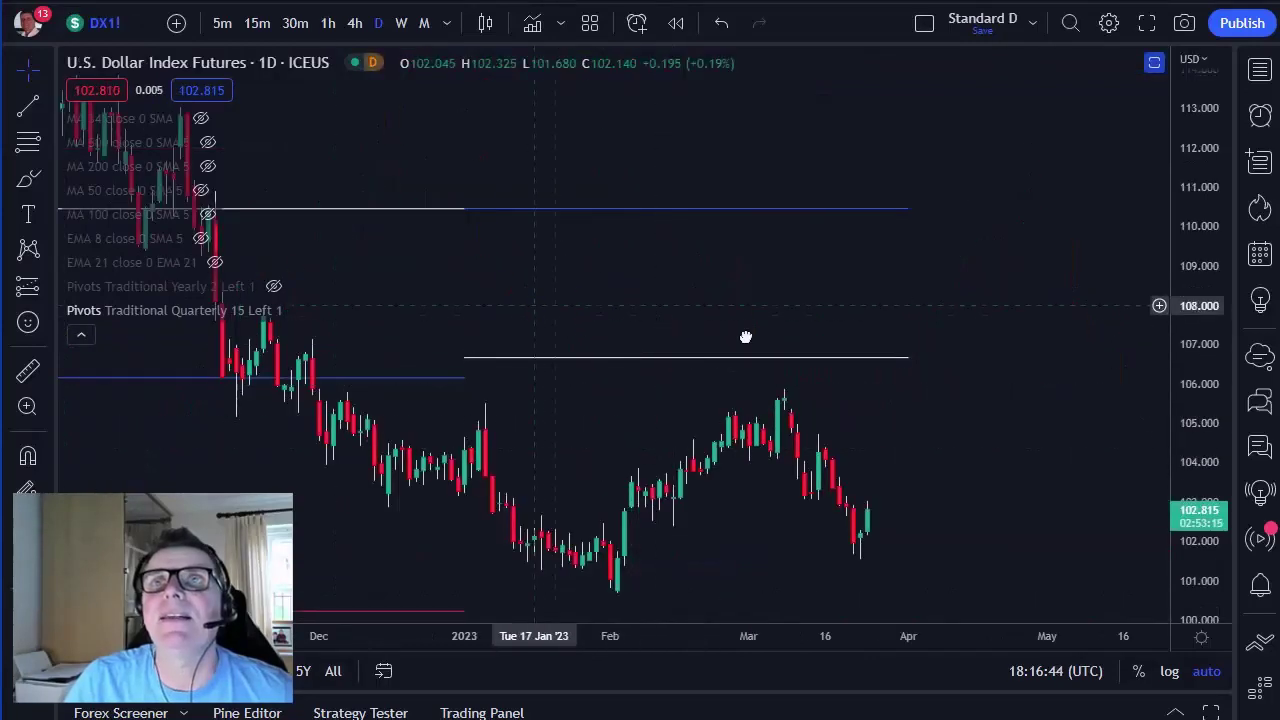
scroll(746, 337, left, 5)
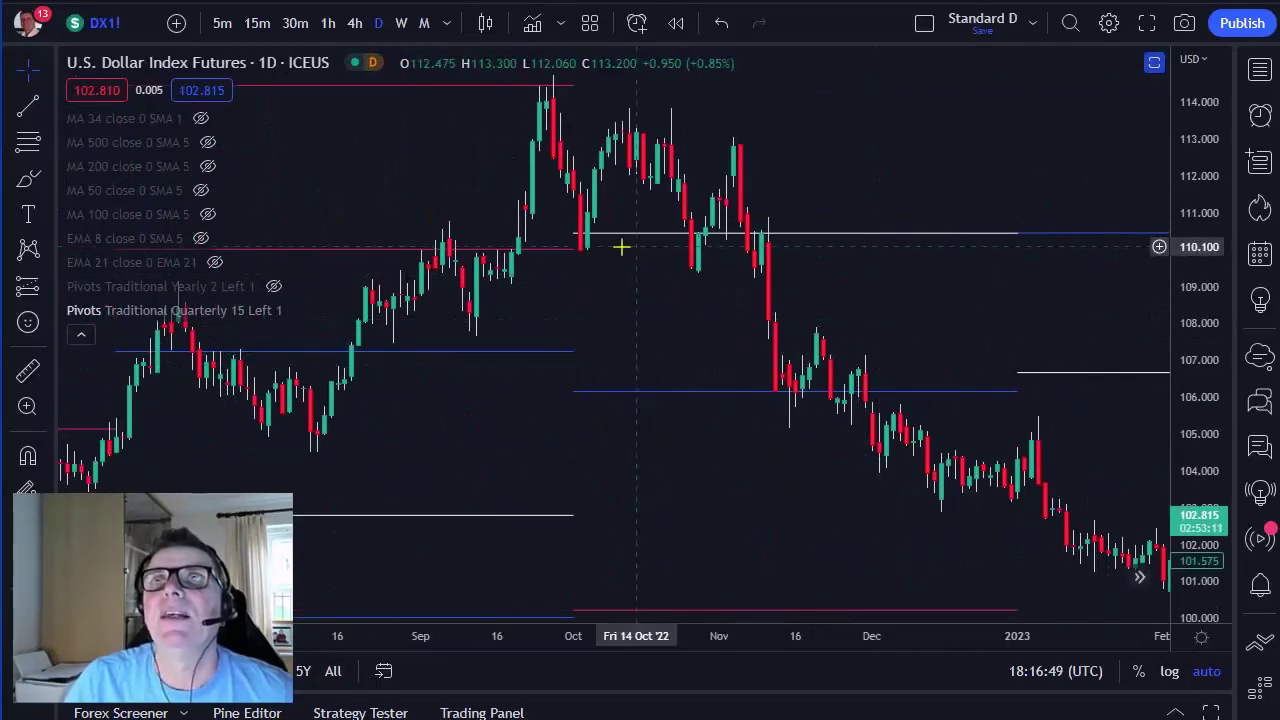
drag(743, 329, 1109, 365)
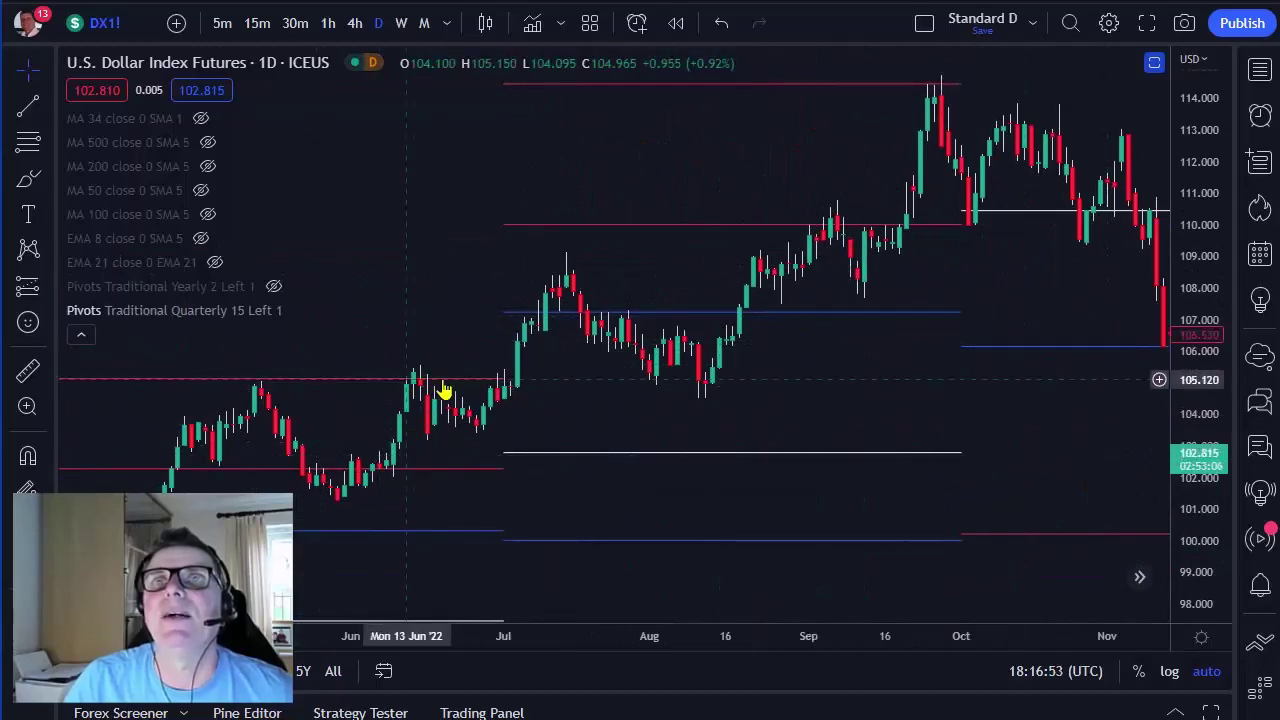
drag(762, 390, 657, 320)
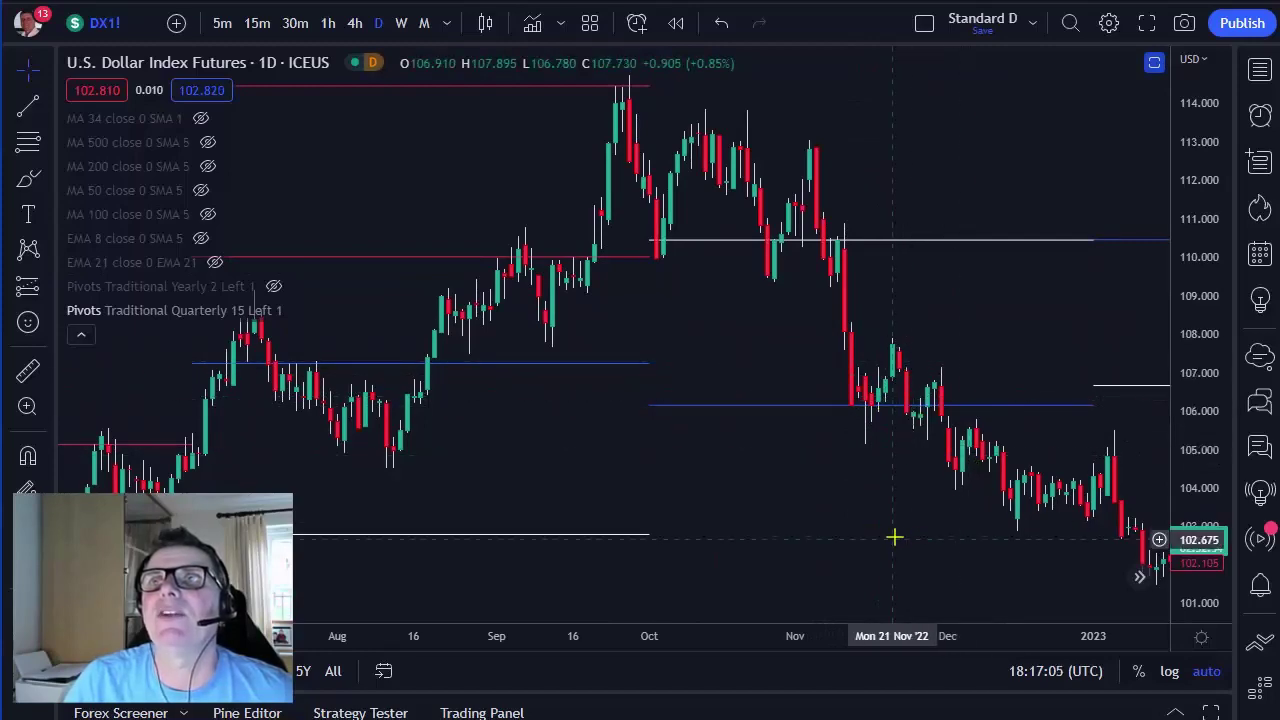
Trace the daily price reactions of DX1! at the quarterly pivots from late 2022 back to spring 2022.
drag(894, 537, 594, 469)
drag(666, 489, 801, 453)
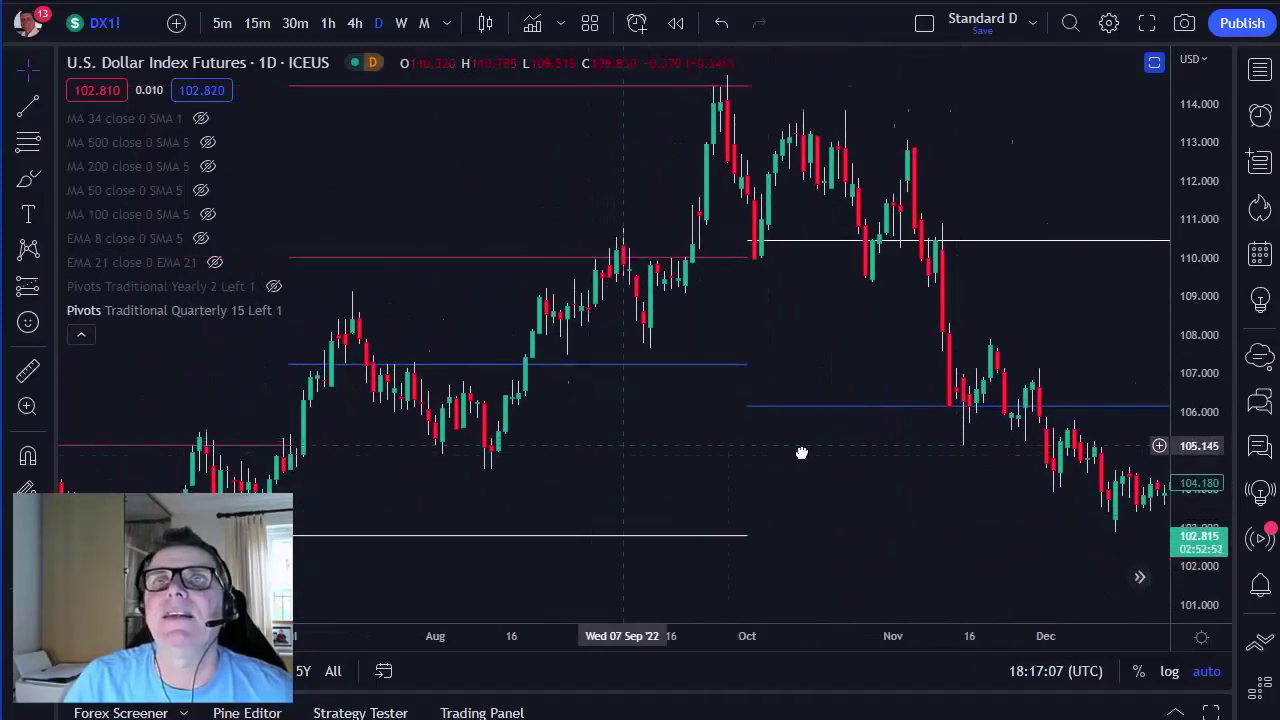
scroll(801, 453, left, 5)
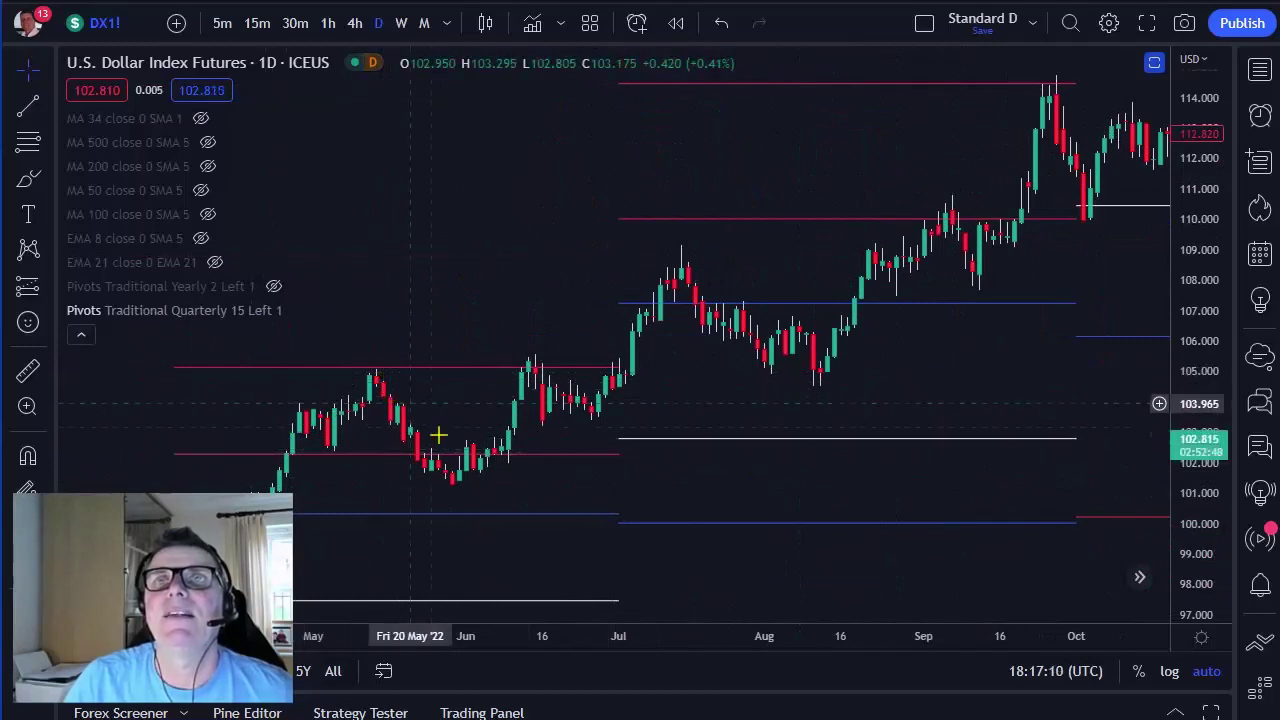
drag(476, 474, 735, 445)
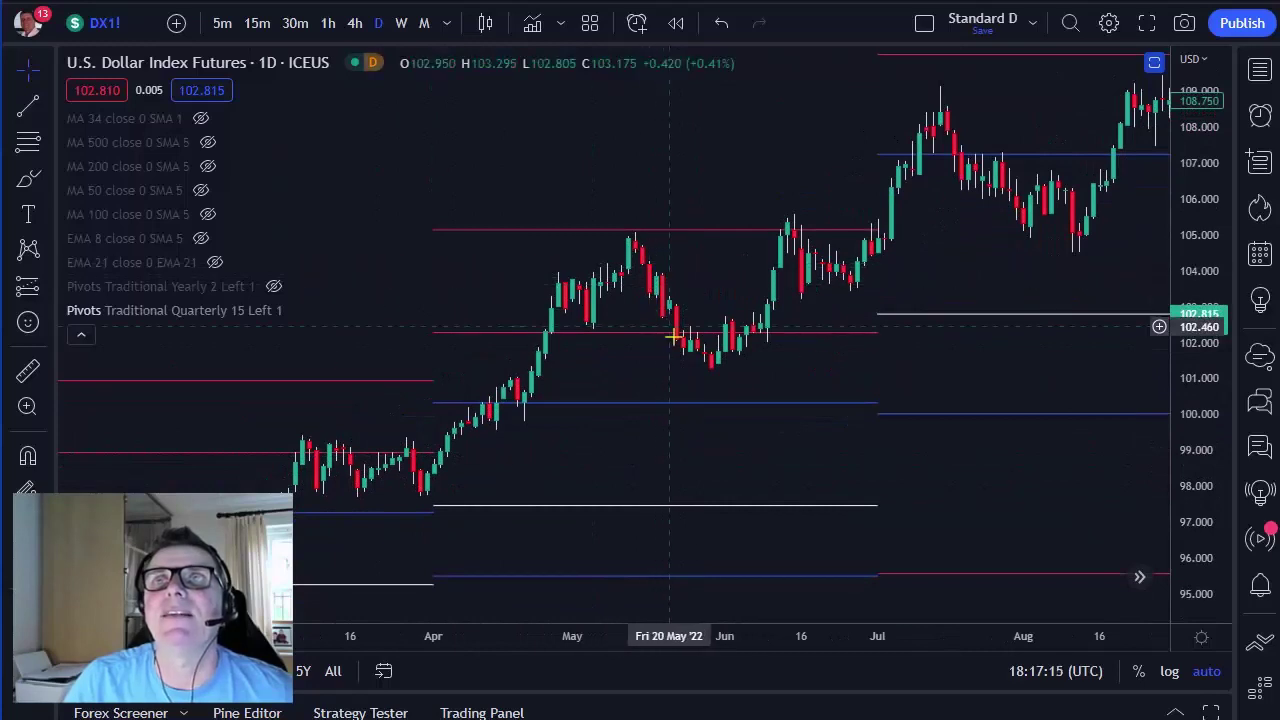
drag(694, 343, 893, 474)
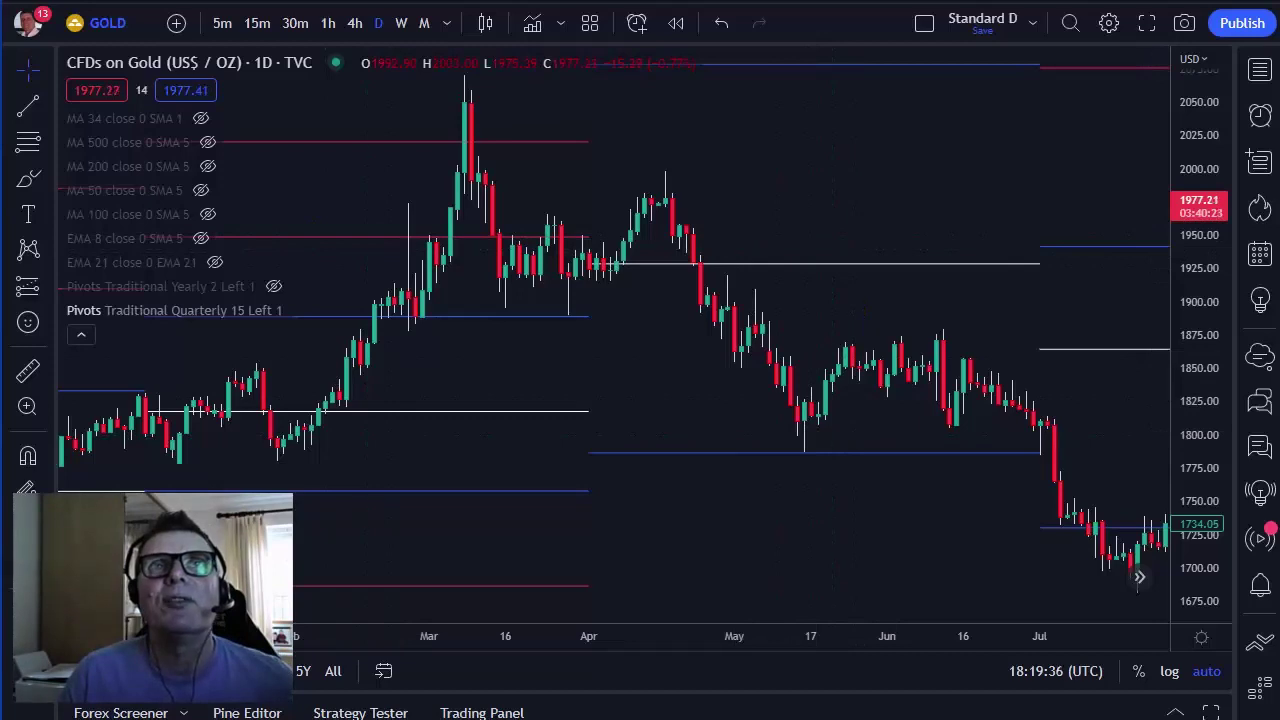
Bring up the EURUSD daily chart, show the yearly traditional pivots and hide the quarterly ones.
key(space)
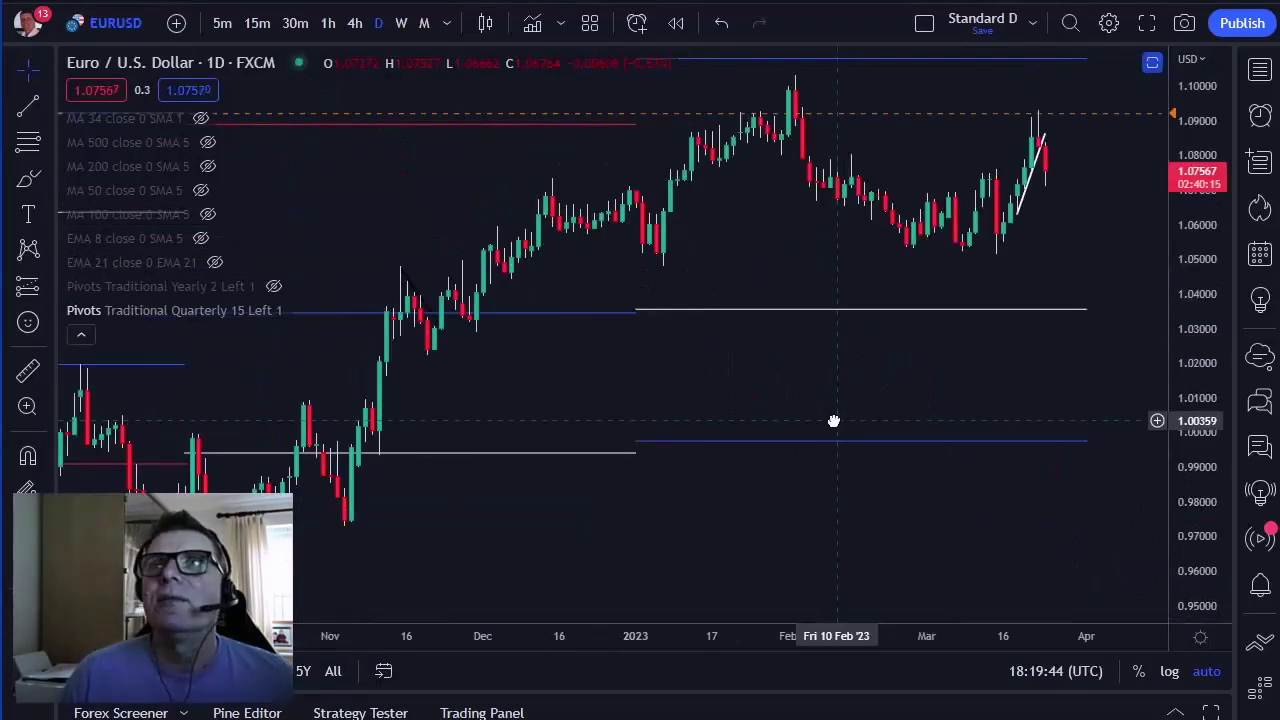
drag(925, 443, 934, 446)
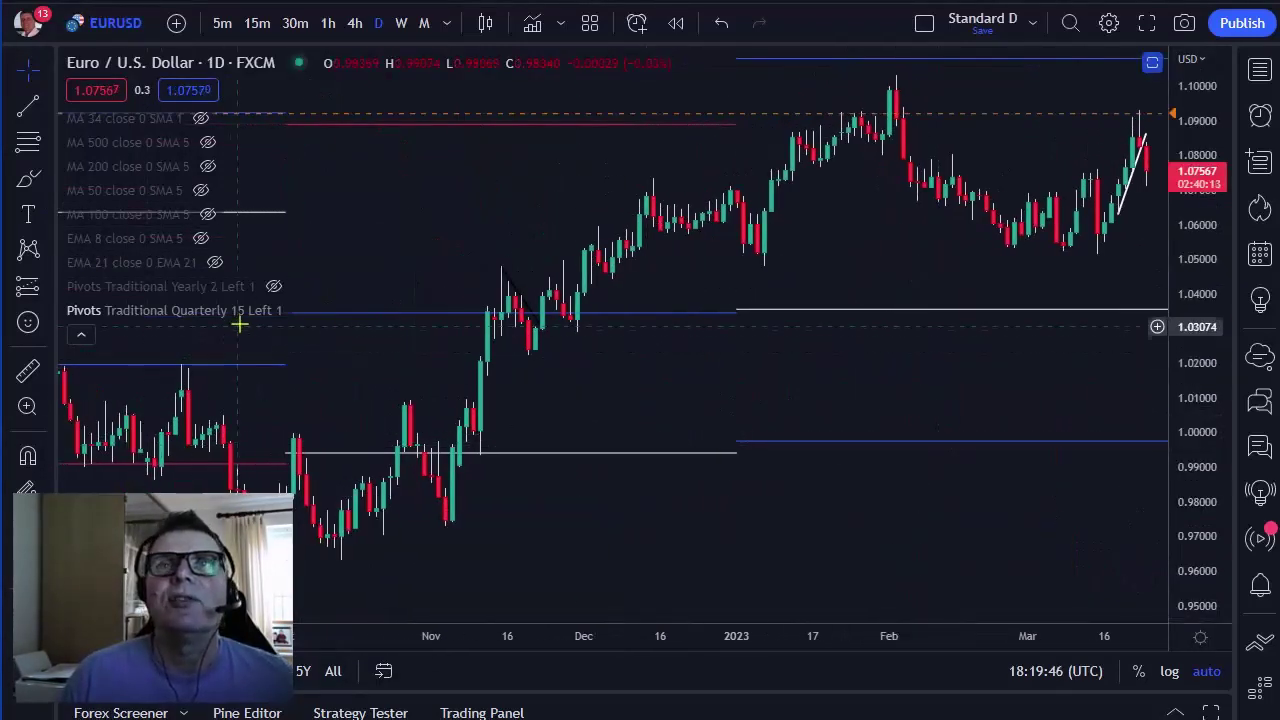
click(273, 286)
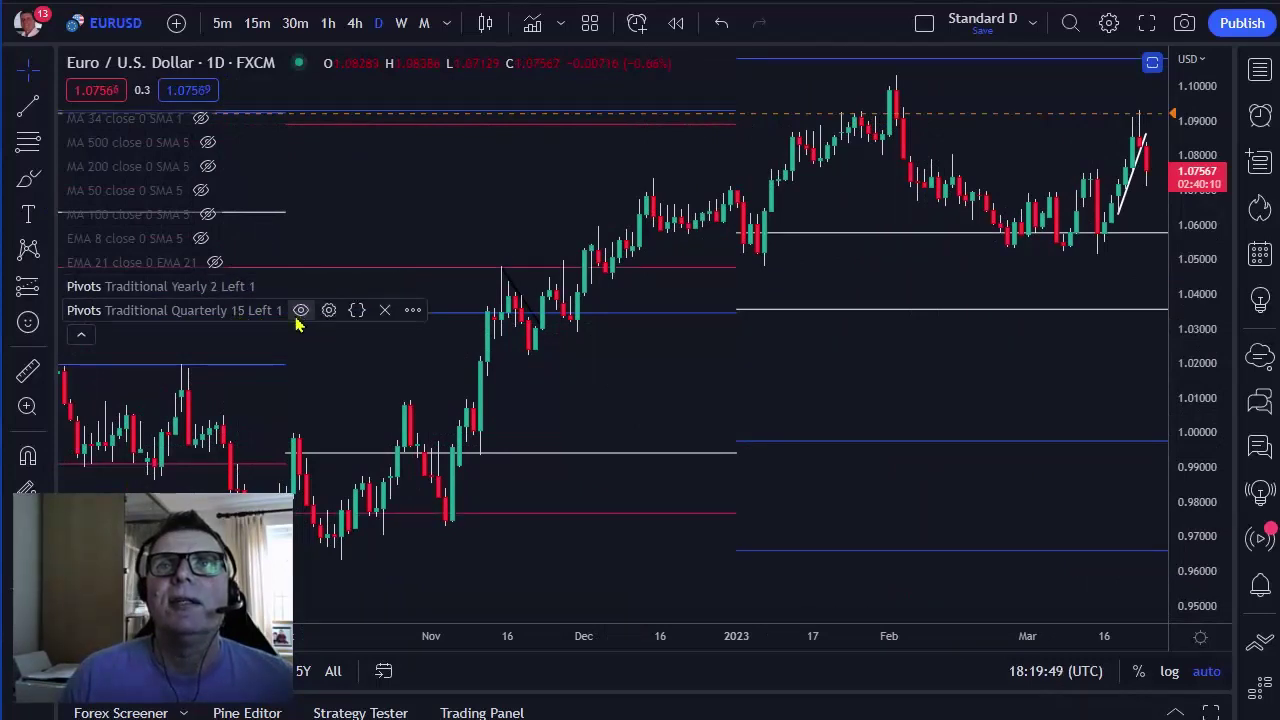
click(300, 310)
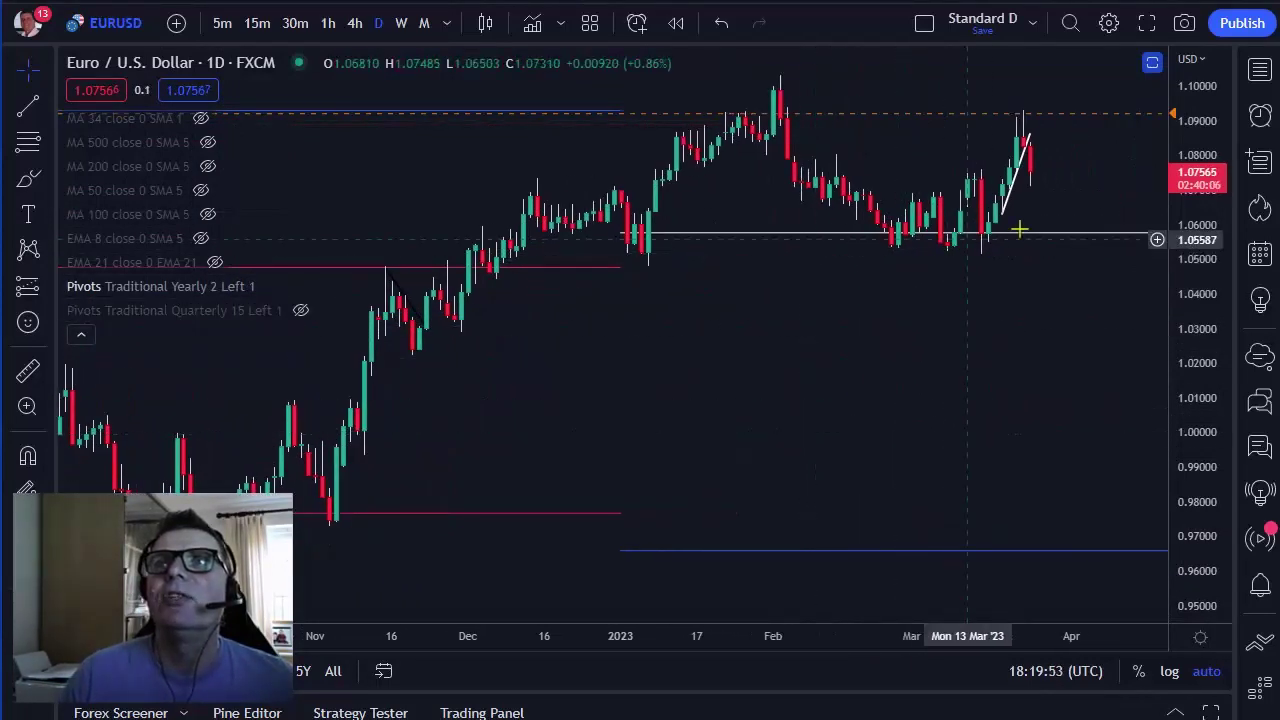